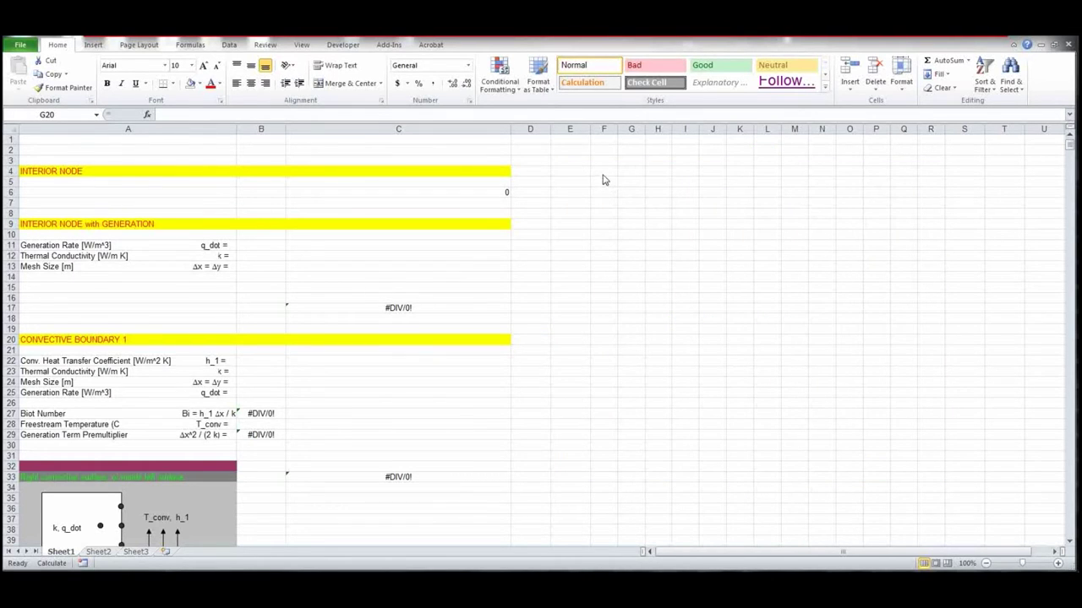
Shade the top row F5:R5 orange.
{"action": "left_click", "coordinate": [600, 183]}
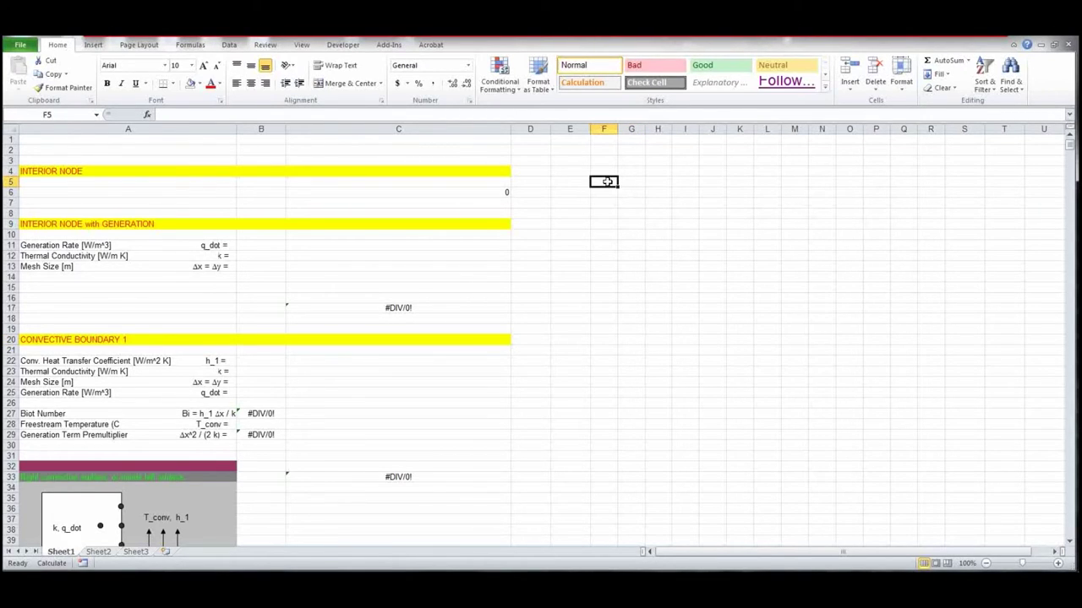
{"action": "left_click_drag", "start_coordinate": [605, 182], "coordinate": [923, 183]}
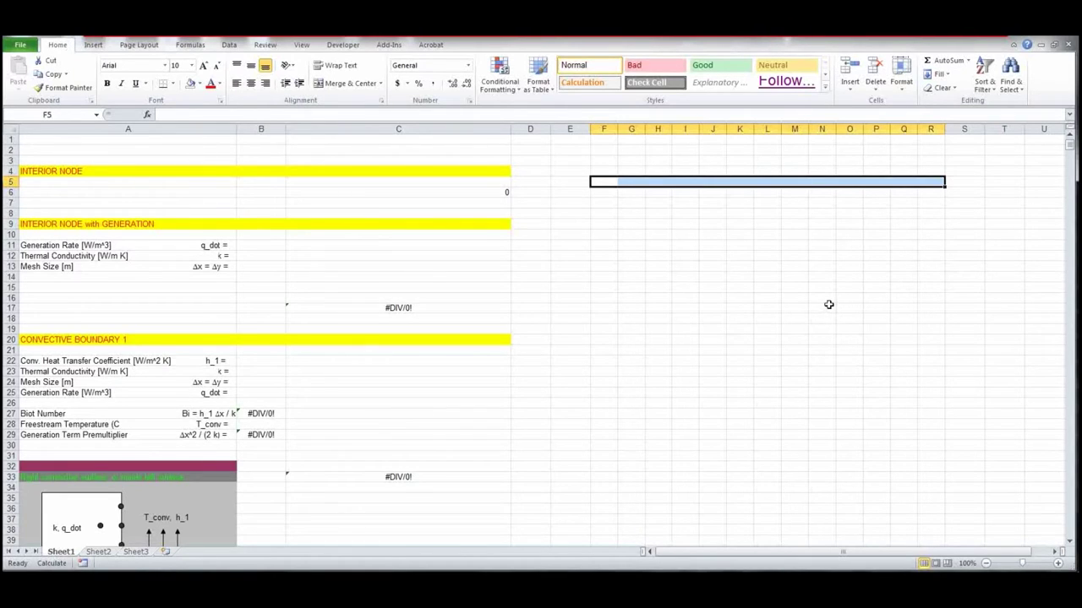
{"action": "left_click", "coordinate": [200, 83]}
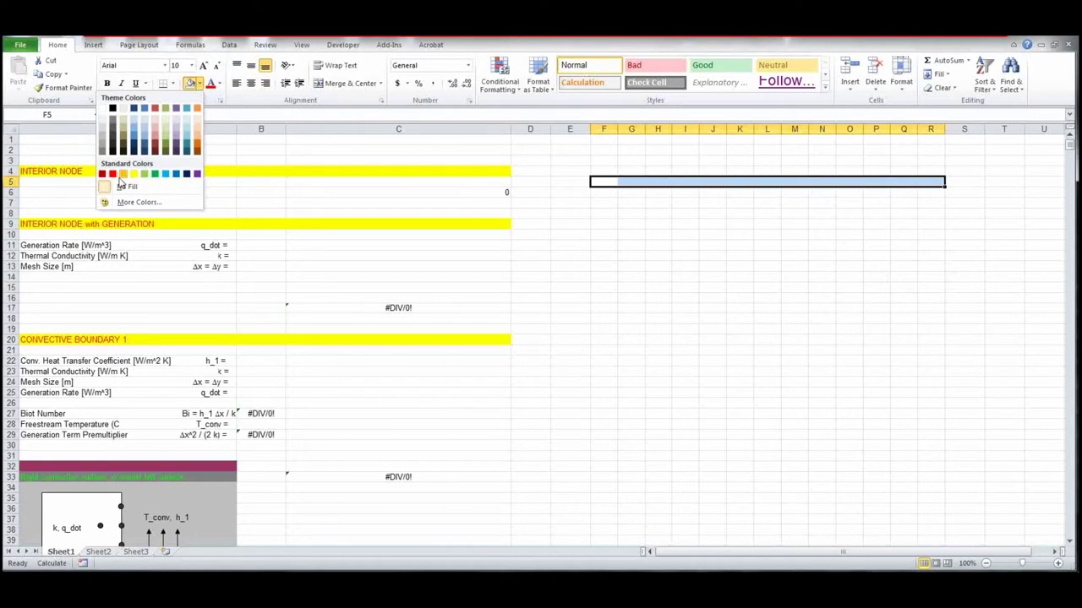
{"action": "left_click", "coordinate": [123, 174]}
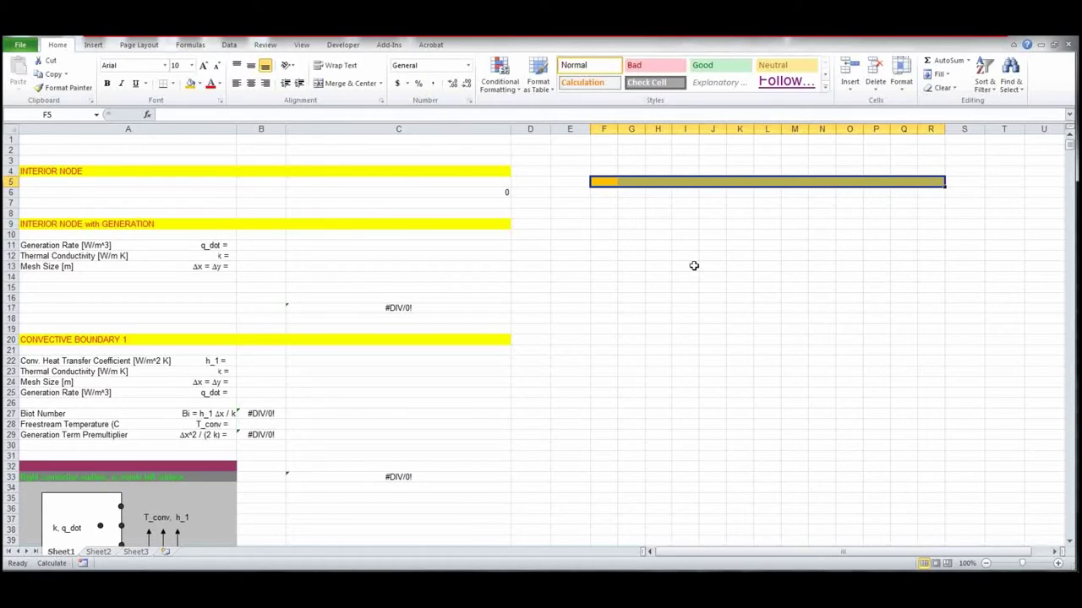
Shade the left column F5:F15 the same orange, then click down through its cells.
{"action": "left_click", "coordinate": [604, 180]}
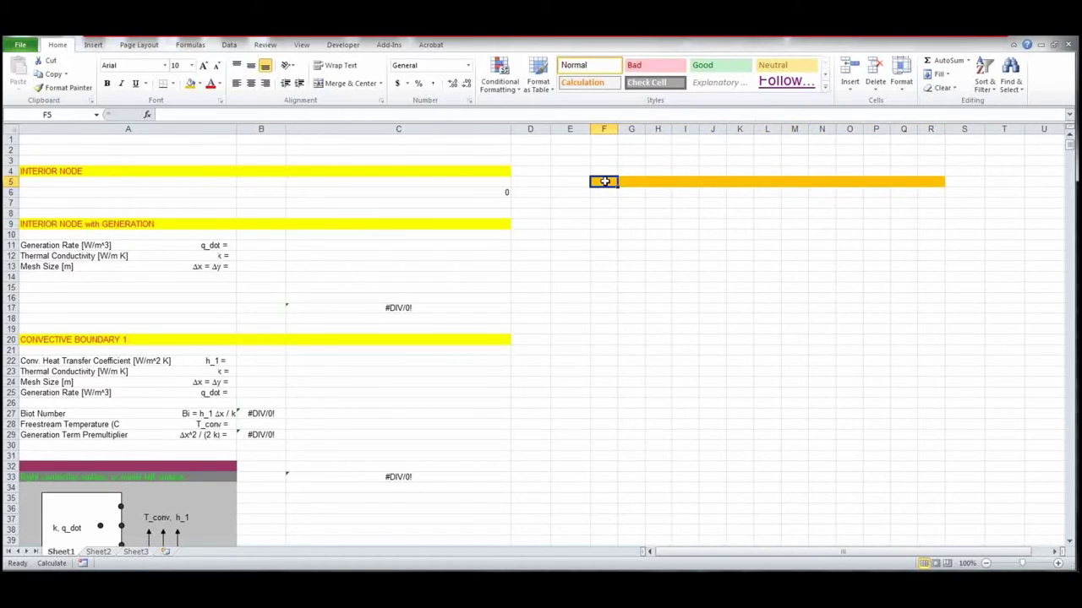
{"action": "left_click_drag", "start_coordinate": [604, 180], "coordinate": [604, 291]}
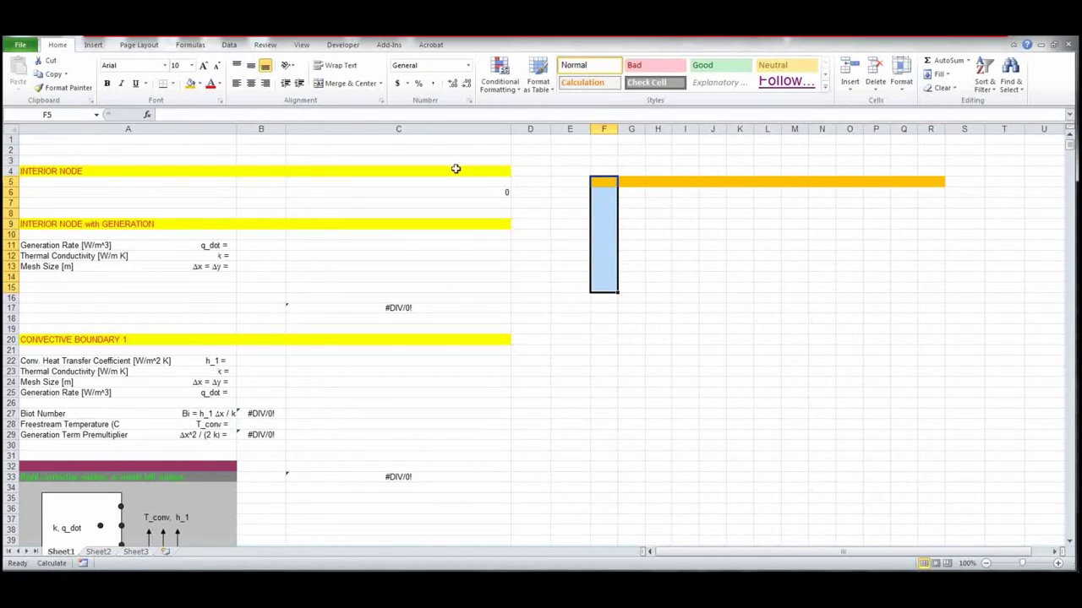
{"action": "left_click", "coordinate": [190, 84]}
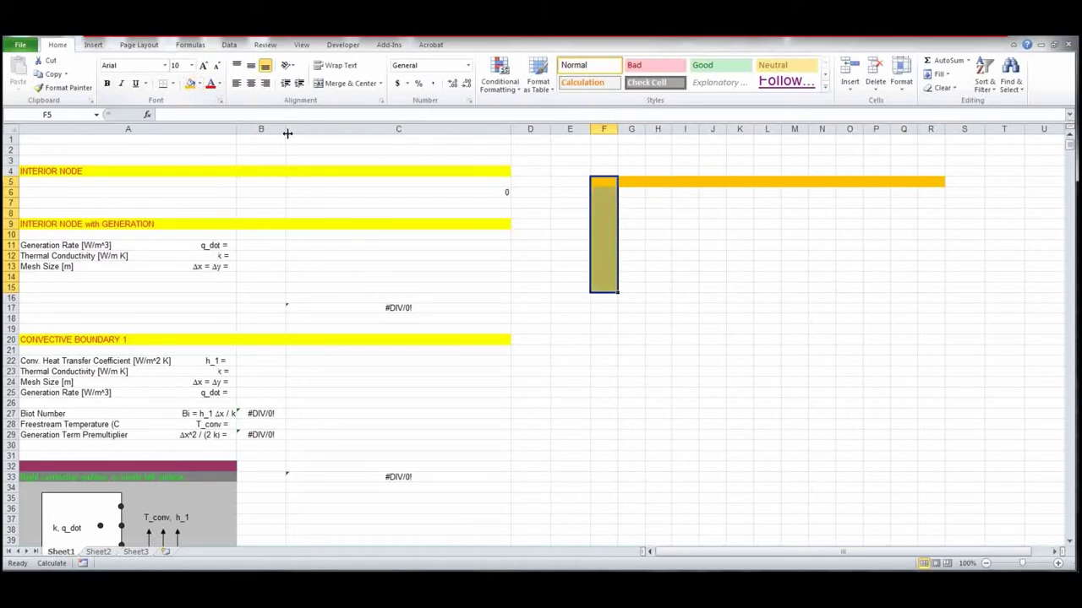
{"action": "left_click", "coordinate": [601, 203]}
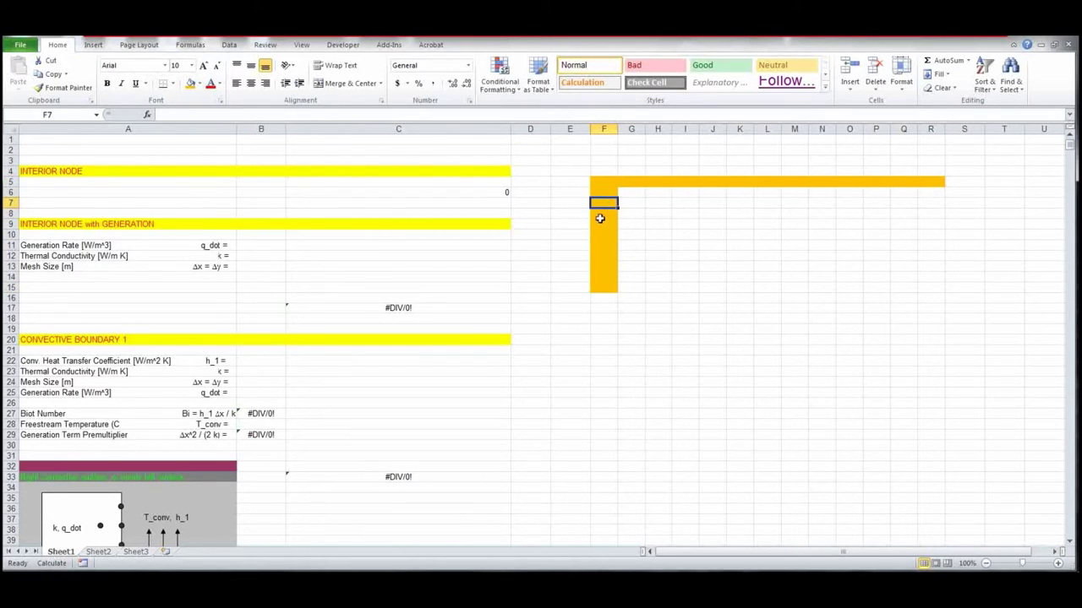
{"action": "left_click", "coordinate": [600, 213]}
{"action": "left_click", "coordinate": [601, 223]}
{"action": "left_click", "coordinate": [600, 234]}
{"action": "left_click", "coordinate": [601, 245]}
{"action": "left_click", "coordinate": [600, 255]}
{"action": "left_click", "coordinate": [601, 266]}
{"action": "left_click", "coordinate": [599, 277]}
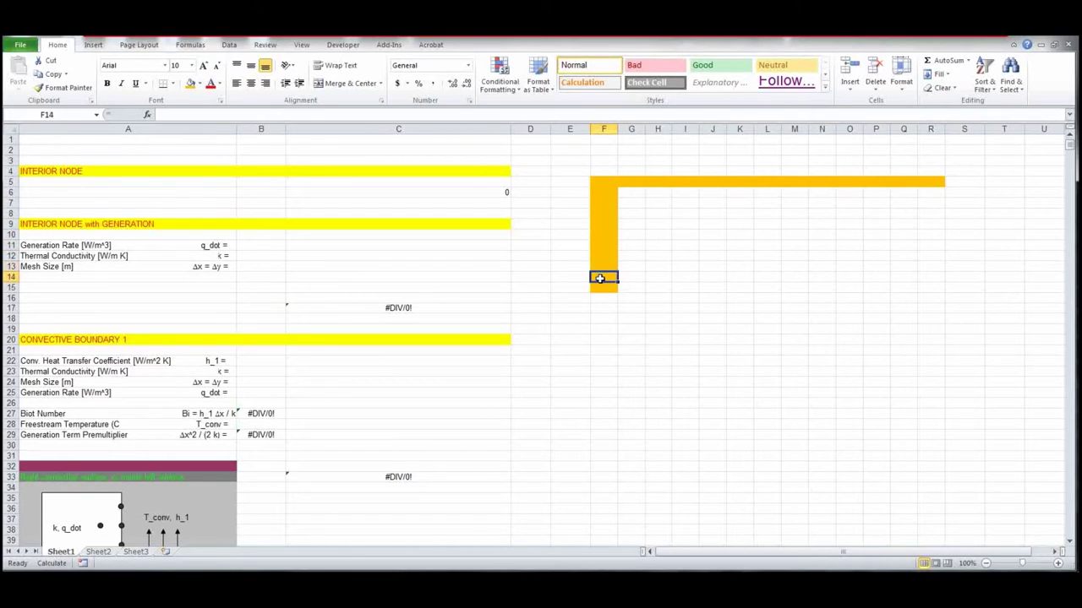
{"action": "left_click", "coordinate": [601, 288]}
Fill F5:R15 orange, enter 25 in F5 and copy it down to F15.
{"action": "left_click_drag", "start_coordinate": [601, 183], "coordinate": [934, 290]}
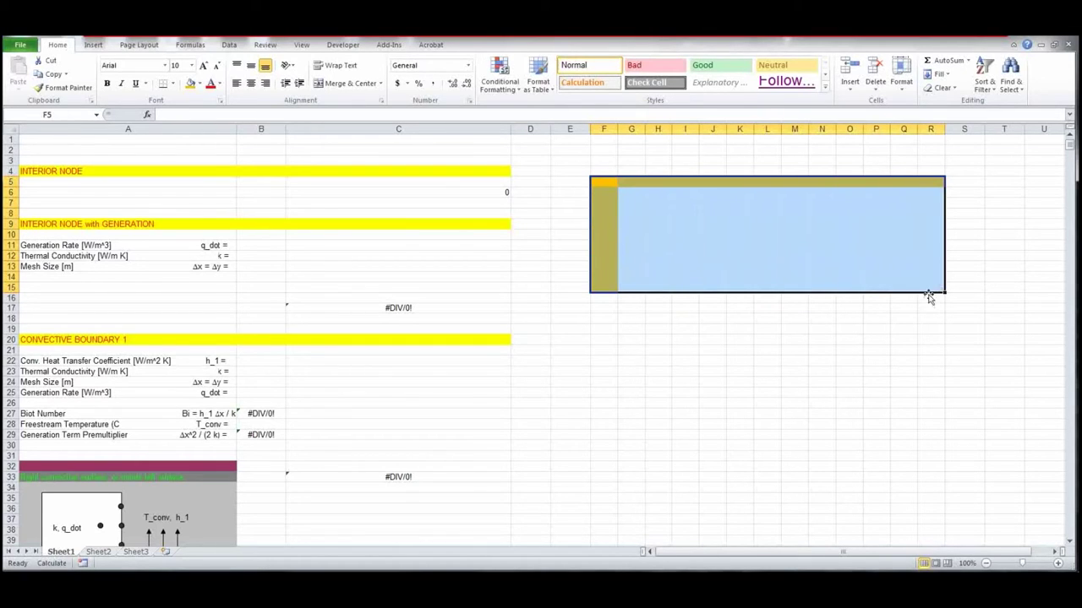
{"action": "left_click", "coordinate": [191, 84]}
{"action": "left_click", "coordinate": [606, 183]}
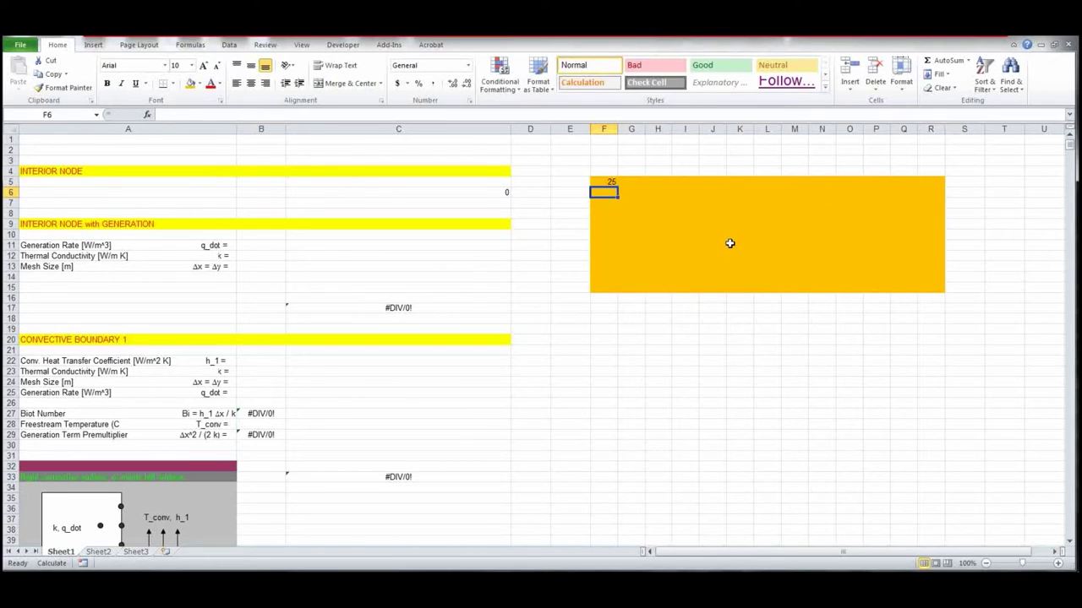
{"action": "type", "text": "25"}
{"action": "key", "text": "ctrl+c"}
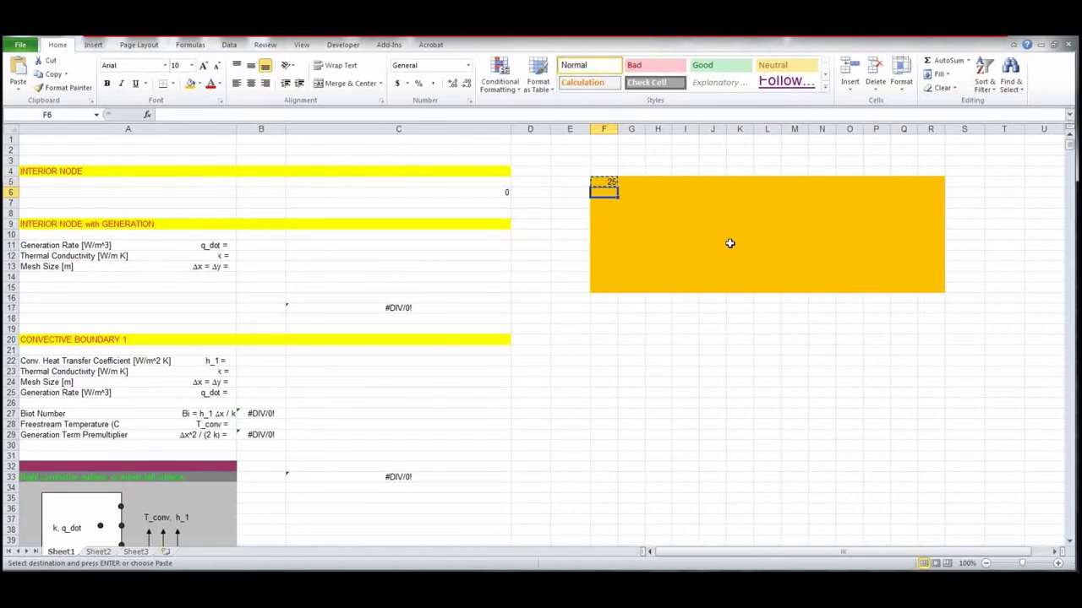
{"action": "key", "text": "Down"}
{"action": "key", "text": "shift+Down"}
{"action": "key", "text": "shift+Down"}
{"action": "key", "text": "shift+Down"}
{"action": "key", "text": "shift+Down"}
{"action": "key", "text": "shift+Down"}
{"action": "key", "text": "shift+Down"}
{"action": "key", "text": "shift+Down"}
{"action": "key", "text": "shift+Down"}
{"action": "key", "text": "shift+Down"}
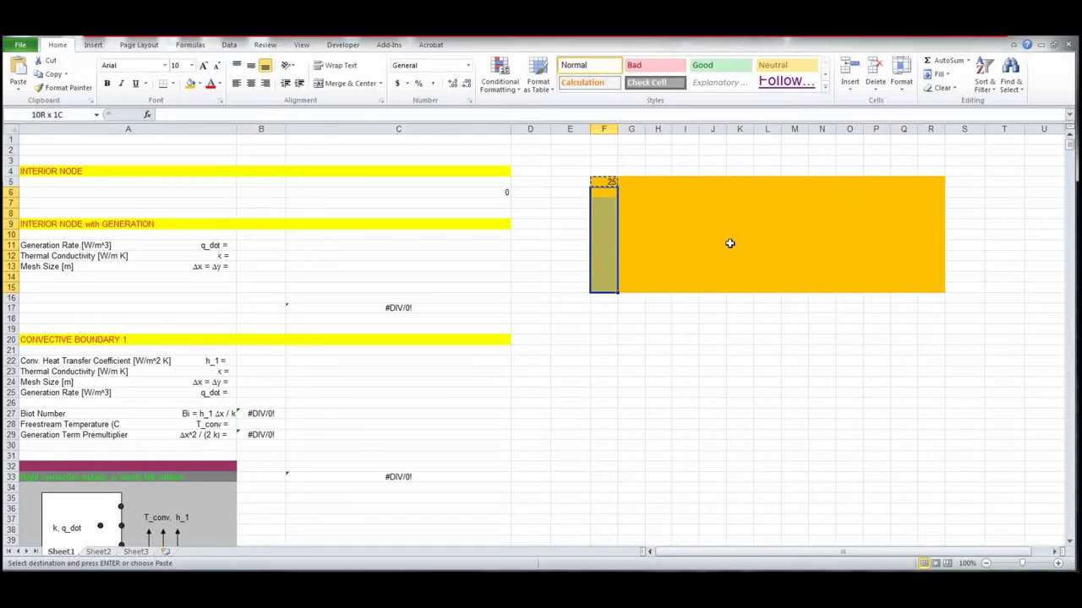
{"action": "key", "text": "ctrl+v"}
Copy column F's 25 values across G5:R15 so the whole block holds 25.
{"action": "key", "text": "Up"}
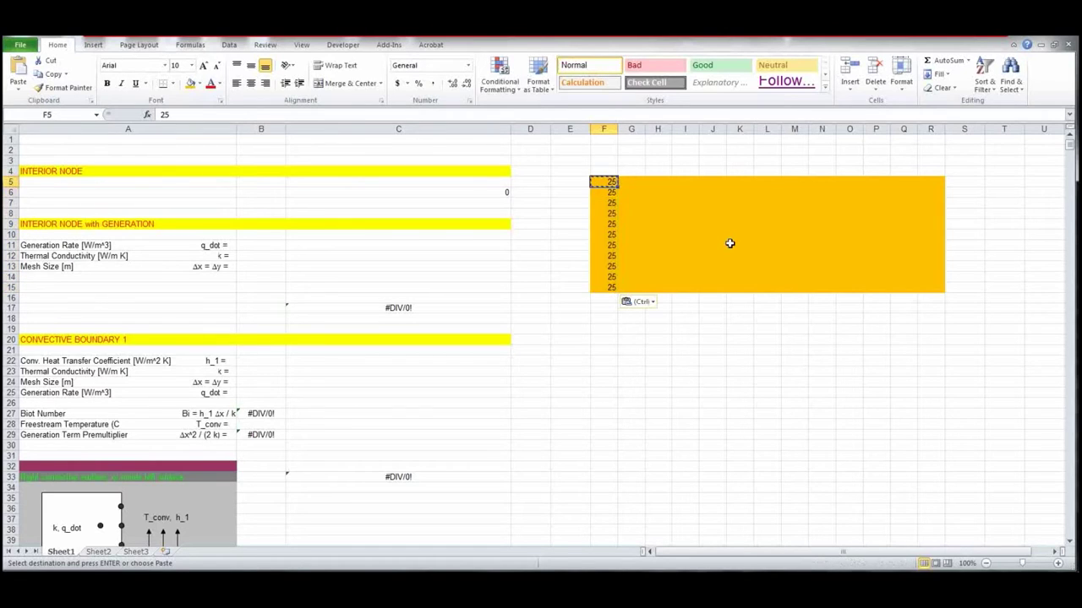
{"action": "key", "text": "shift+Down"}
{"action": "key", "text": "shift+Down"}
{"action": "key", "text": "shift+Down"}
{"action": "key", "text": "shift+Down"}
{"action": "key", "text": "shift+Down"}
{"action": "key", "text": "shift+Down"}
{"action": "key", "text": "shift+Down"}
{"action": "key", "text": "shift+Down"}
{"action": "key", "text": "shift+Down"}
{"action": "key", "text": "shift+Down"}
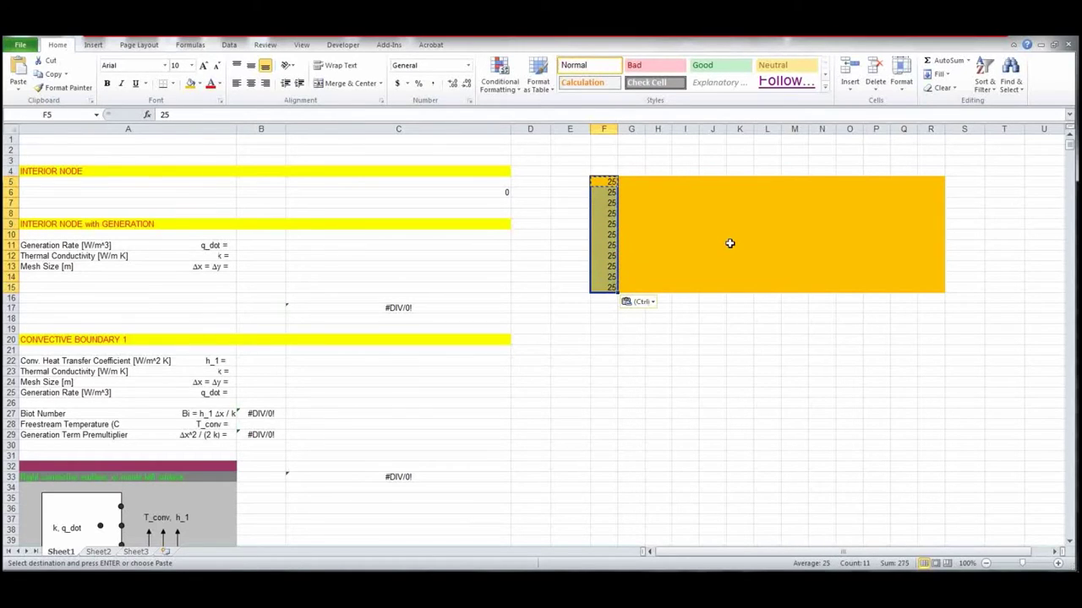
{"action": "key", "text": "ctrl+c"}
{"action": "key", "text": "Right"}
{"action": "key", "text": "shift+Right"}
{"action": "key", "text": "shift+Right"}
{"action": "key", "text": "shift+Right"}
{"action": "key", "text": "shift+Right"}
{"action": "key", "text": "shift+Right"}
{"action": "key", "text": "shift+Right"}
{"action": "key", "text": "shift+Right"}
{"action": "key", "text": "shift+Right"}
{"action": "key", "text": "shift+Right"}
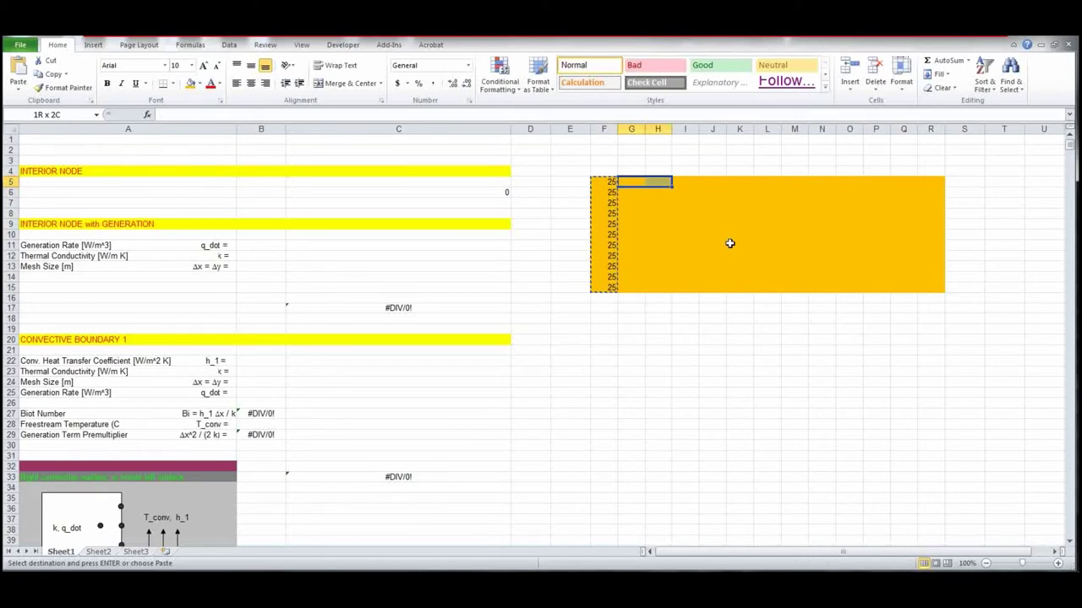
{"action": "key", "text": "shift+Right"}
{"action": "key", "text": "shift+Right"}
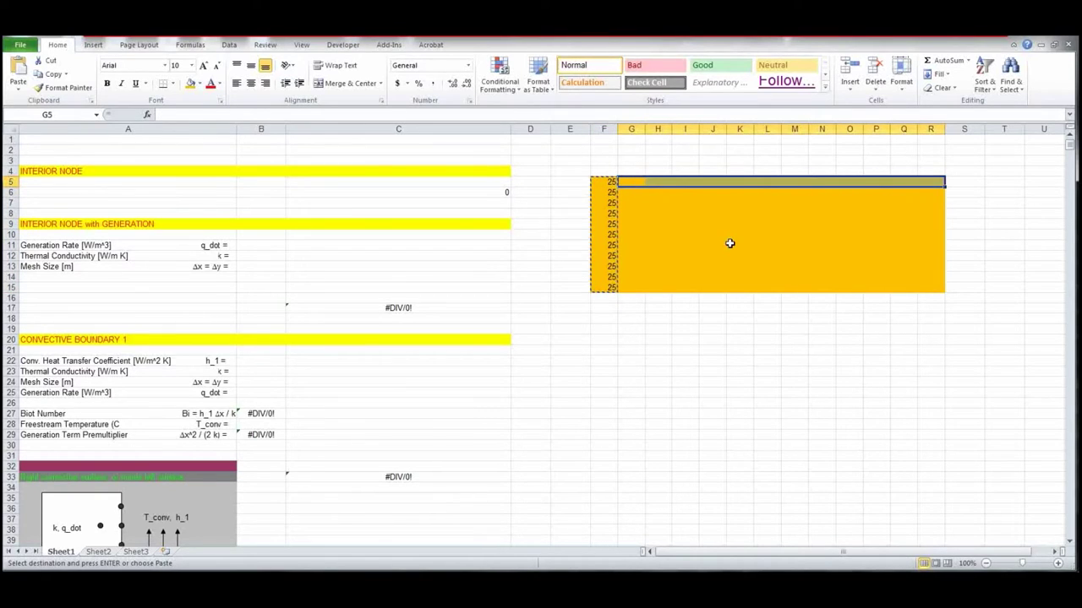
{"action": "key", "text": "ctrl+v"}
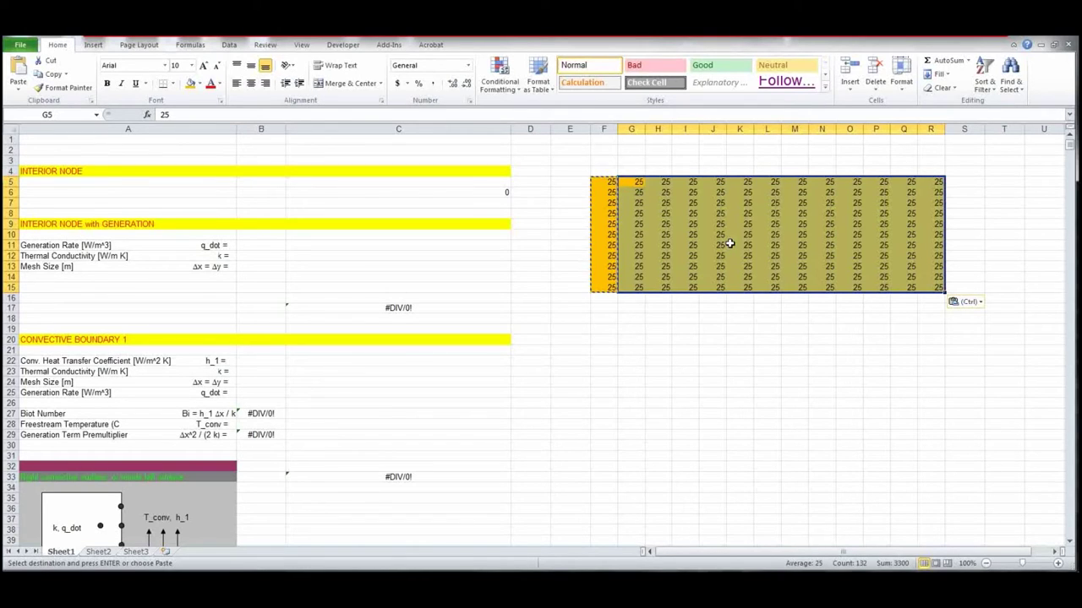
{"action": "key", "text": "Left"}
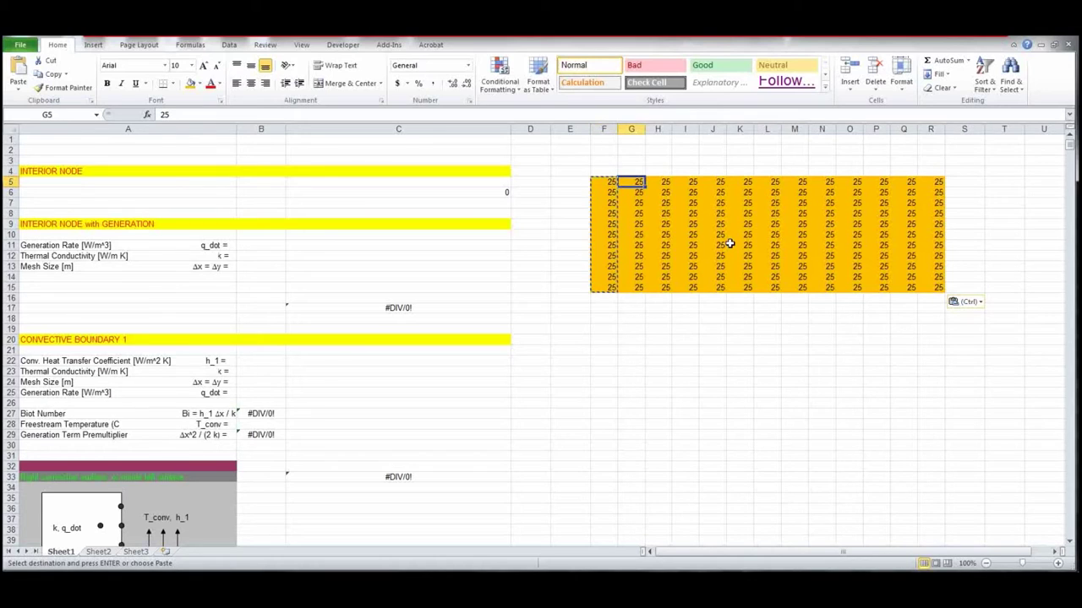
{"action": "key", "text": "shift+Right"}
{"action": "key", "text": "shift+Right"}
{"action": "key", "text": "shift+Right"}
{"action": "key", "text": "shift+Right"}
{"action": "key", "text": "shift+Right"}
{"action": "key", "text": "shift+Right"}
{"action": "key", "text": "shift+Right"}
{"action": "key", "text": "shift+Right"}
{"action": "key", "text": "shift+Right"}
{"action": "key", "text": "shift+Right"}
{"action": "key", "text": "shift+Right"}
{"action": "key", "text": "shift+Right"}
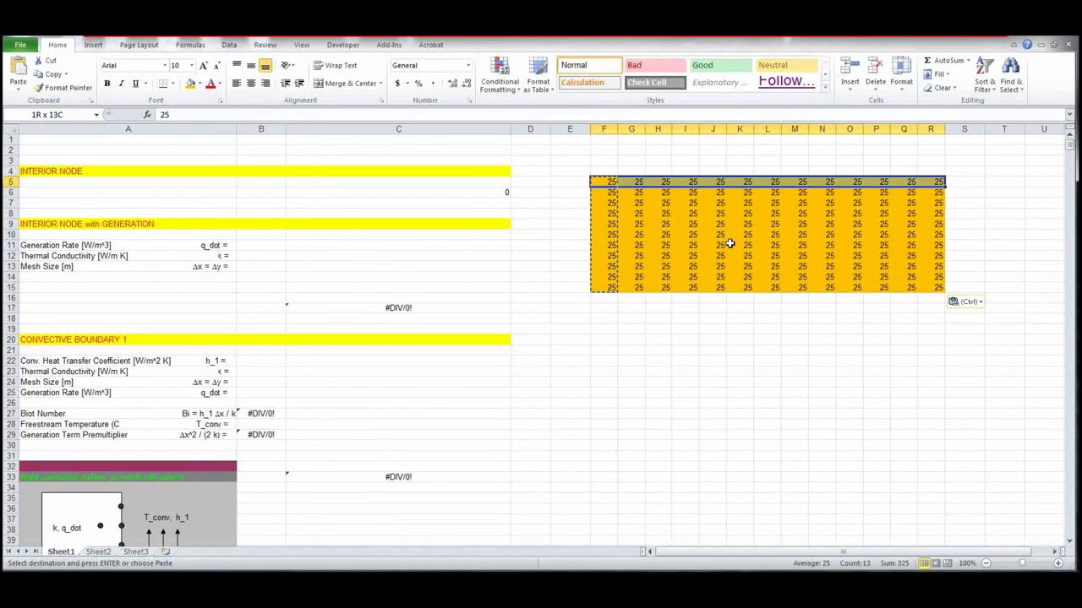
{"action": "left_click", "coordinate": [199, 84]}
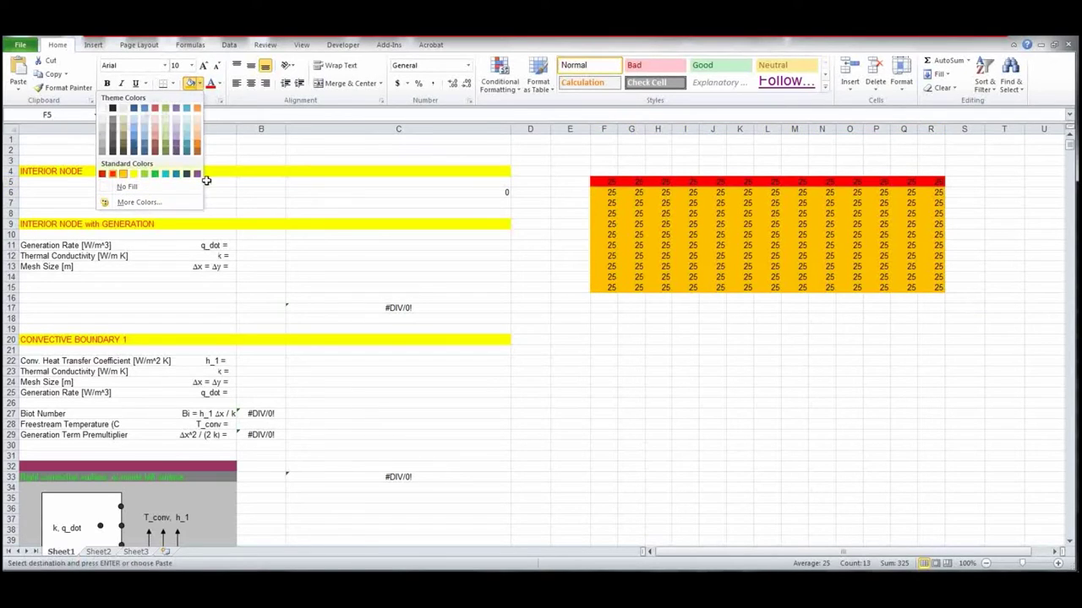
Fill F5:R5, F6:F15, G15:R15 and R6:R14 red to outline the grid.
{"action": "left_click", "coordinate": [112, 173]}
{"action": "left_click_drag", "start_coordinate": [607, 193], "coordinate": [921, 283]}
{"action": "left_click", "coordinate": [190, 83]}
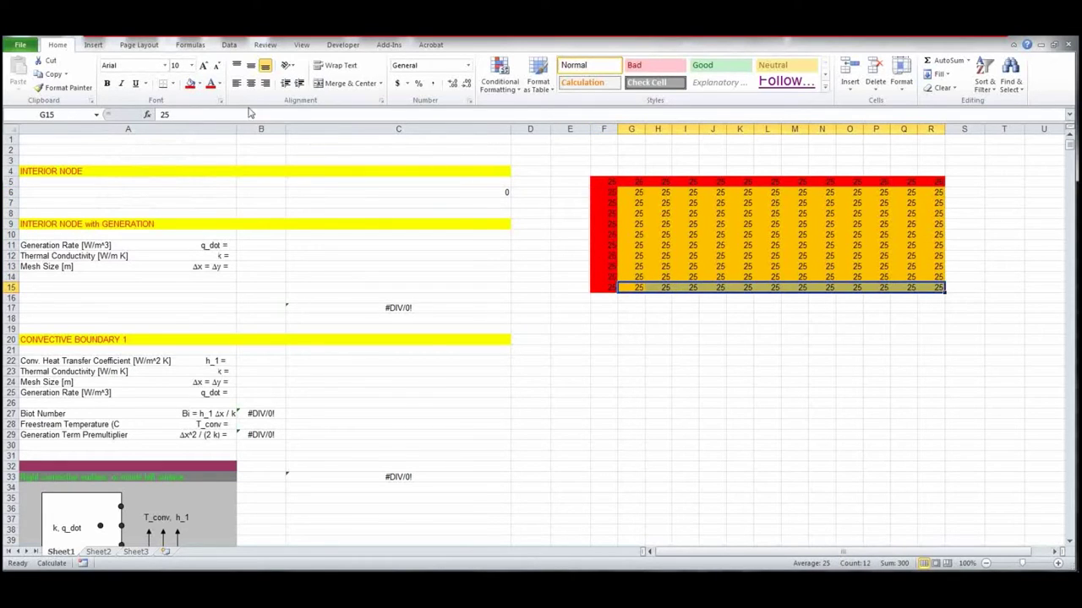
{"action": "left_click", "coordinate": [191, 84]}
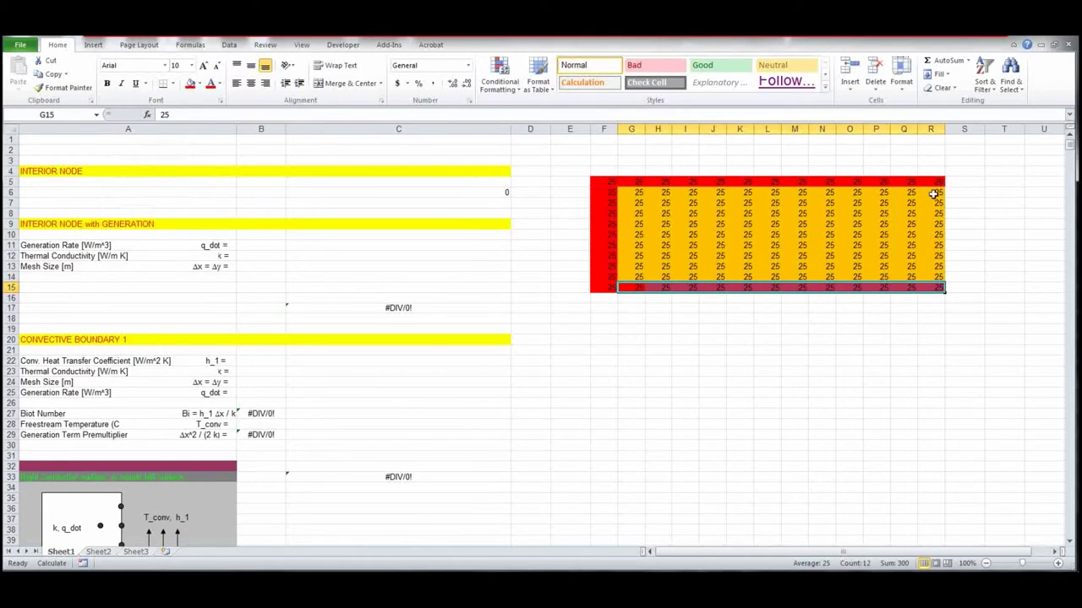
{"action": "left_click_drag", "start_coordinate": [932, 193], "coordinate": [935, 273]}
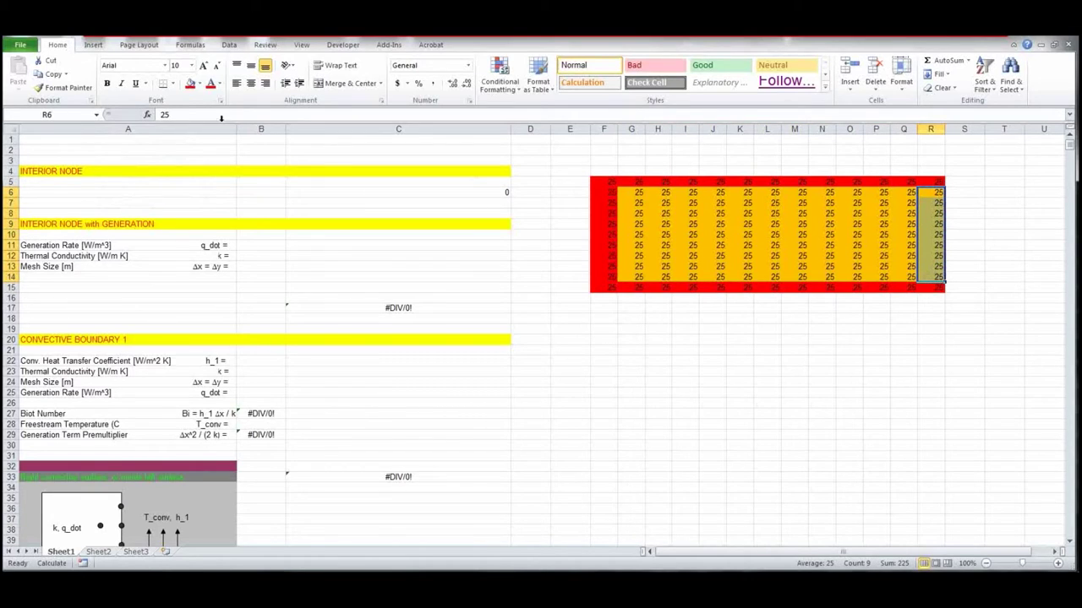
{"action": "left_click", "coordinate": [190, 84]}
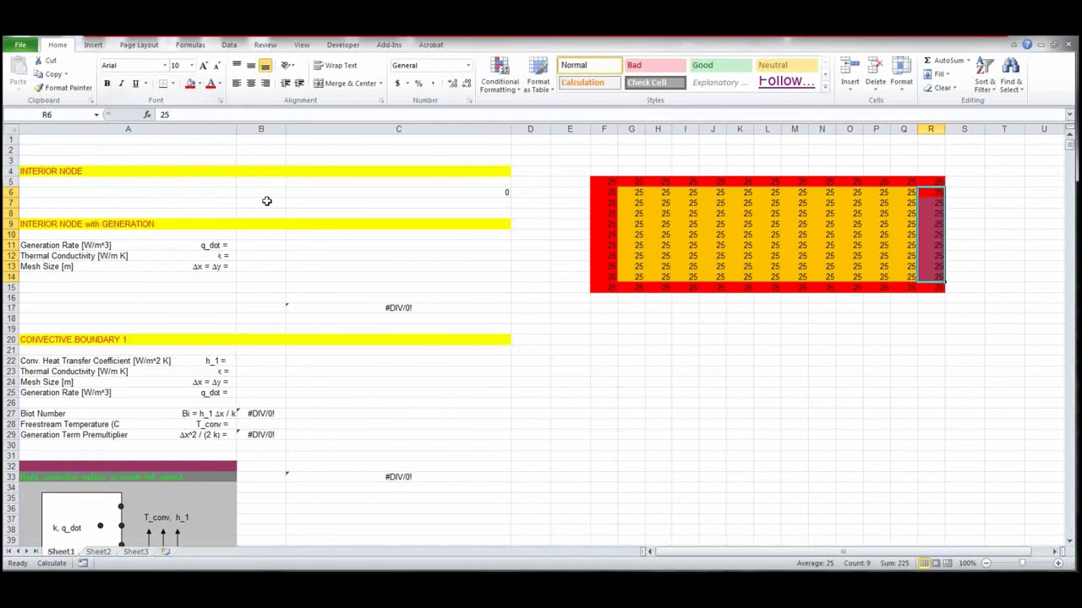
Enter 100 in G5 and copy it across the top row through Q5.
{"action": "left_click", "coordinate": [634, 181]}
{"action": "type", "text": "100"}
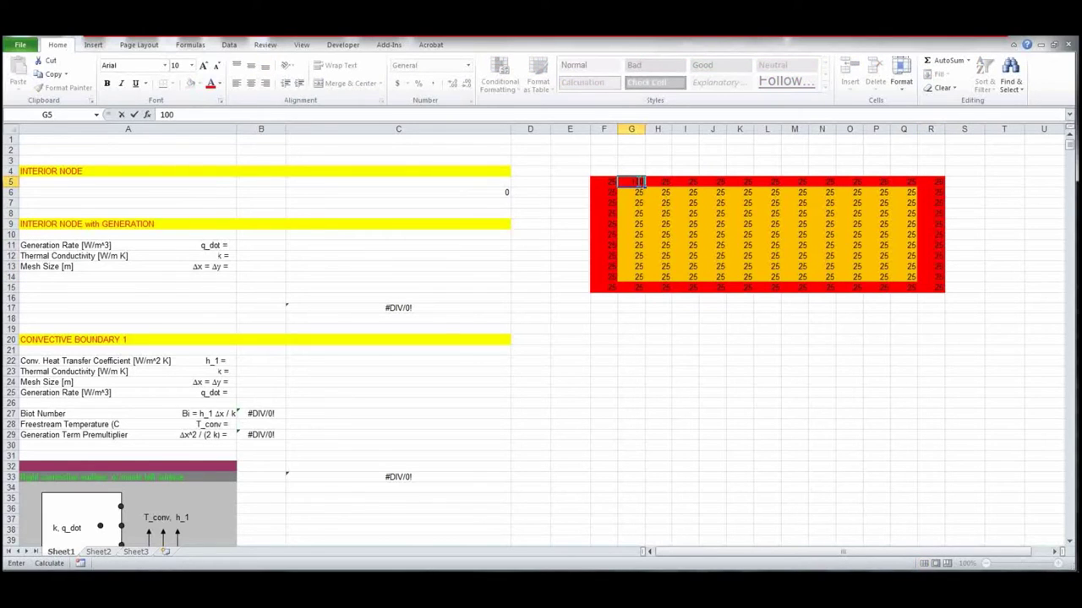
{"action": "key", "text": "ctrl+Return"}
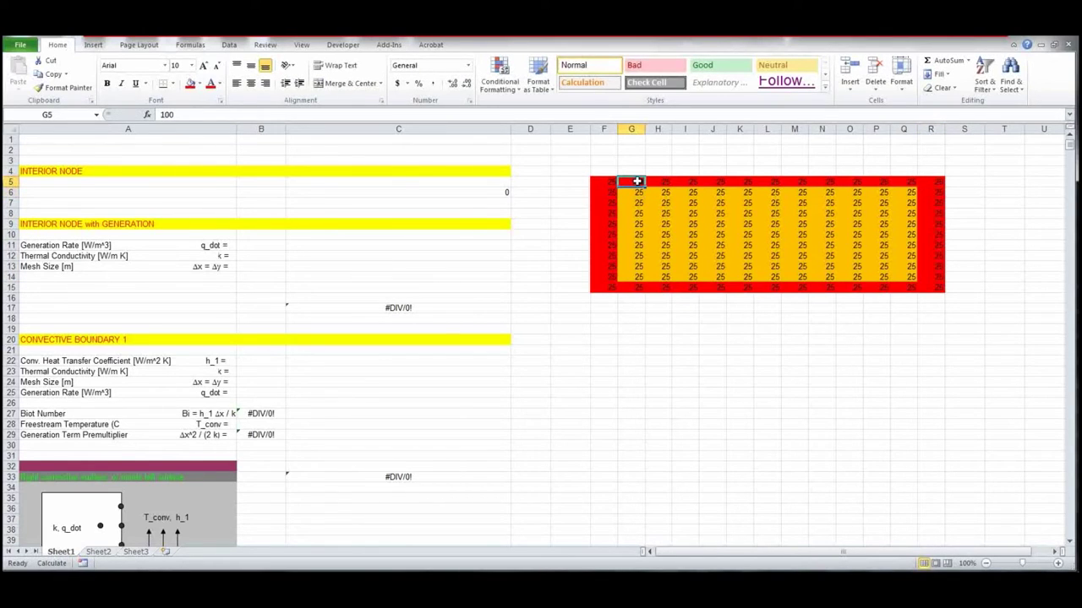
{"action": "key", "text": "ctrl+c"}
{"action": "key", "text": "Right"}
{"action": "key", "text": "shift+Right"}
{"action": "key", "text": "shift+Right"}
{"action": "key", "text": "shift+Right"}
{"action": "key", "text": "shift+Right"}
{"action": "key", "text": "shift+Right"}
{"action": "key", "text": "shift+Right"}
{"action": "key", "text": "shift+Right"}
{"action": "key", "text": "shift+Right"}
{"action": "key", "text": "shift+Right"}
{"action": "key", "text": "shift+Right"}
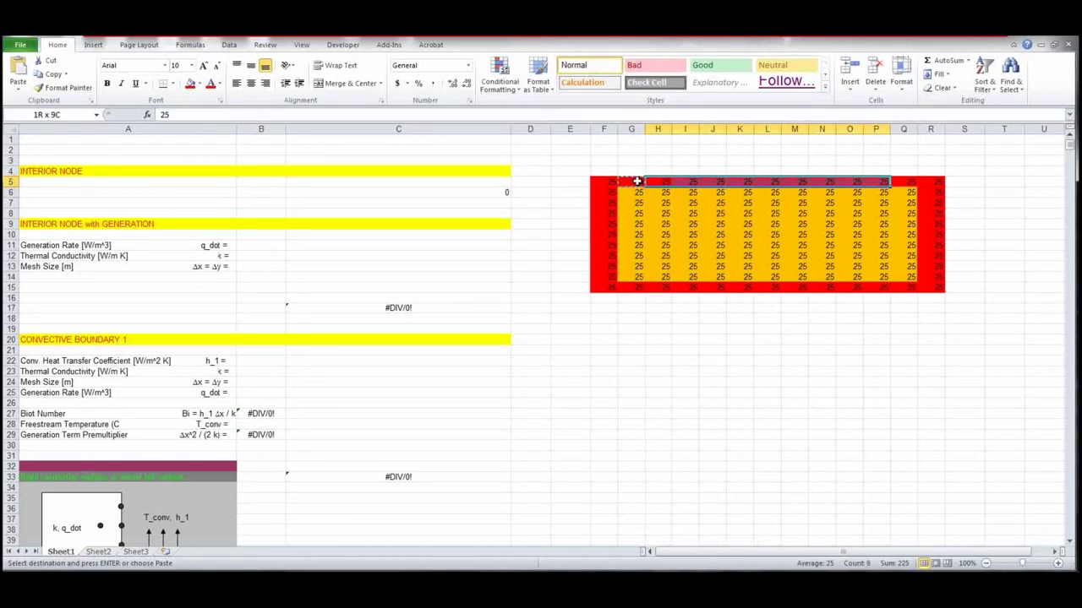
{"action": "key", "text": "shift+Left"}
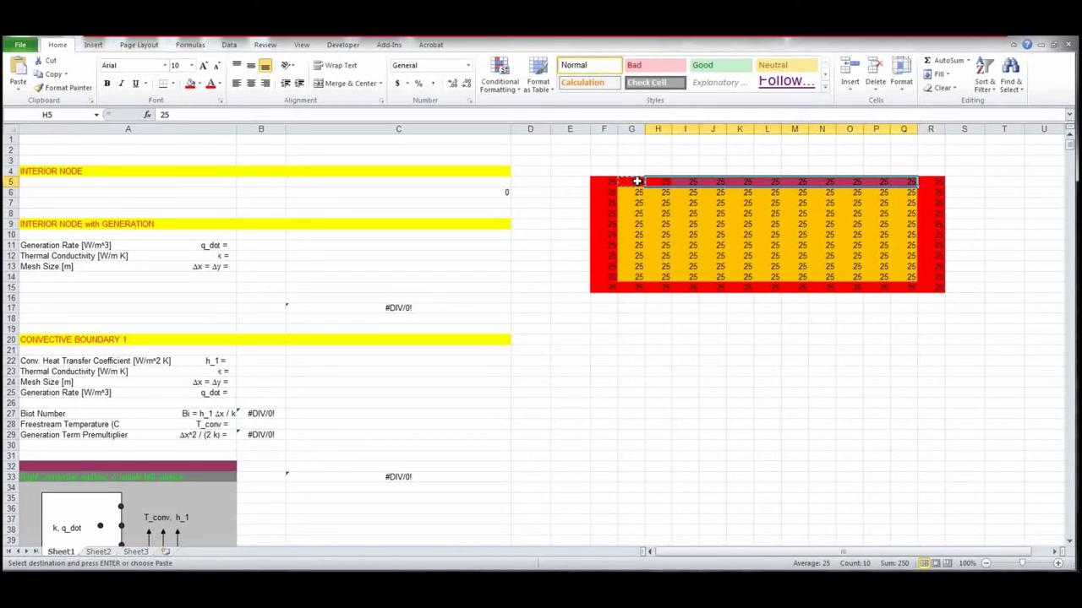
{"action": "key", "text": "ctrl+v"}
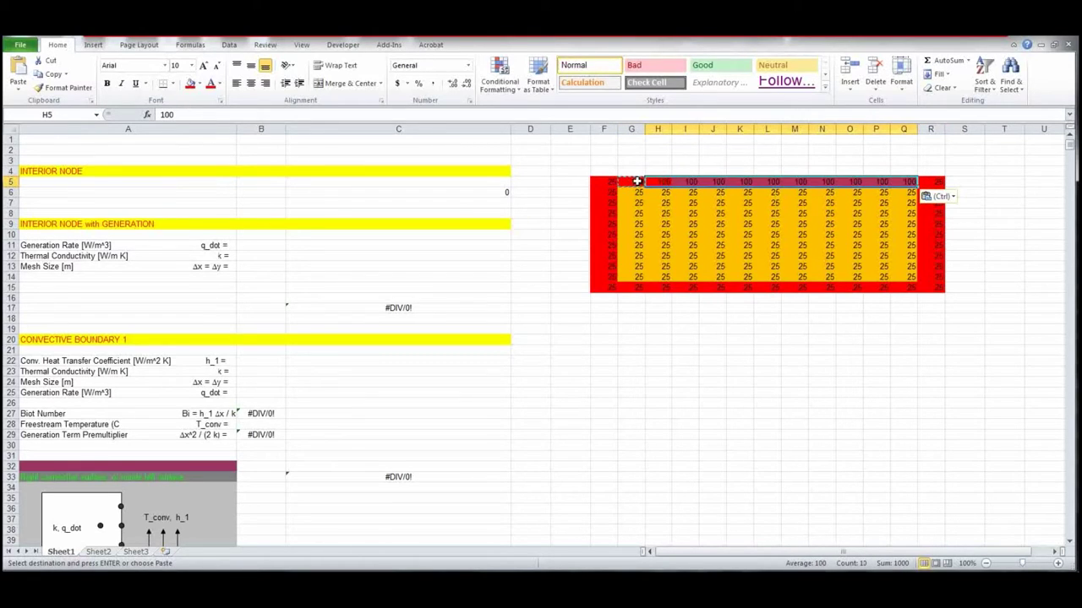
{"action": "key", "text": "Right"}
{"action": "key", "text": "Right"}
{"action": "key", "text": "Right"}
{"action": "key", "text": "Right"}
{"action": "key", "text": "Right"}
{"action": "key", "text": "Right"}
{"action": "key", "text": "Right"}
{"action": "key", "text": "Right"}
{"action": "key", "text": "Right"}
{"action": "key", "text": "Right"}
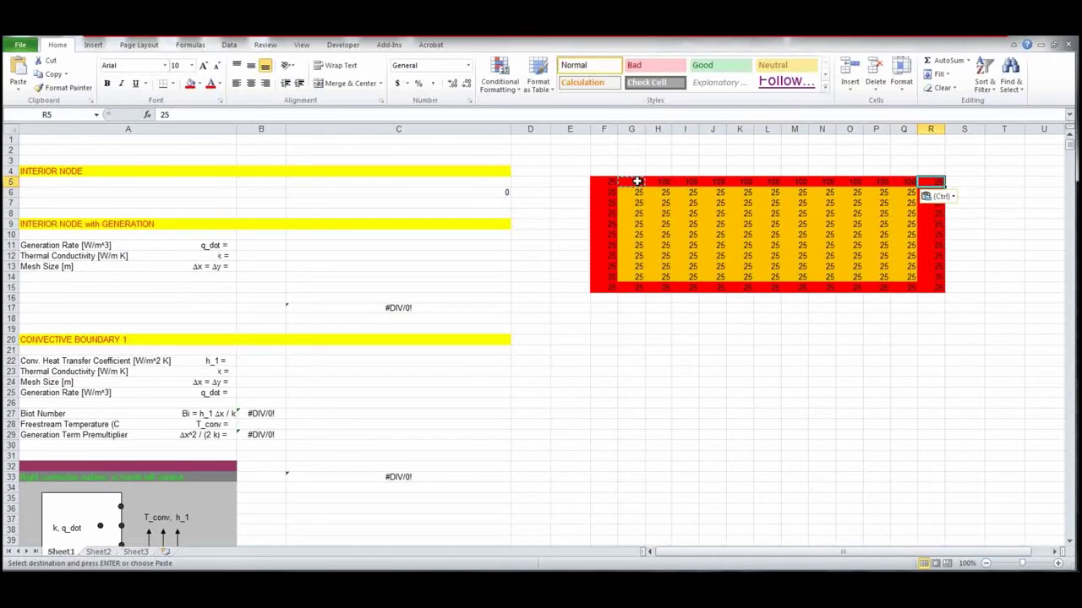
{"action": "key", "text": "Left"}
{"action": "key", "text": "Left"}
{"action": "key", "text": "Left"}
{"action": "key", "text": "Left"}
{"action": "key", "text": "Left"}
{"action": "key", "text": "Left"}
{"action": "key", "text": "Left"}
{"action": "key", "text": "Left"}
{"action": "key", "text": "Left"}
{"action": "key", "text": "Left"}
{"action": "key", "text": "Left"}
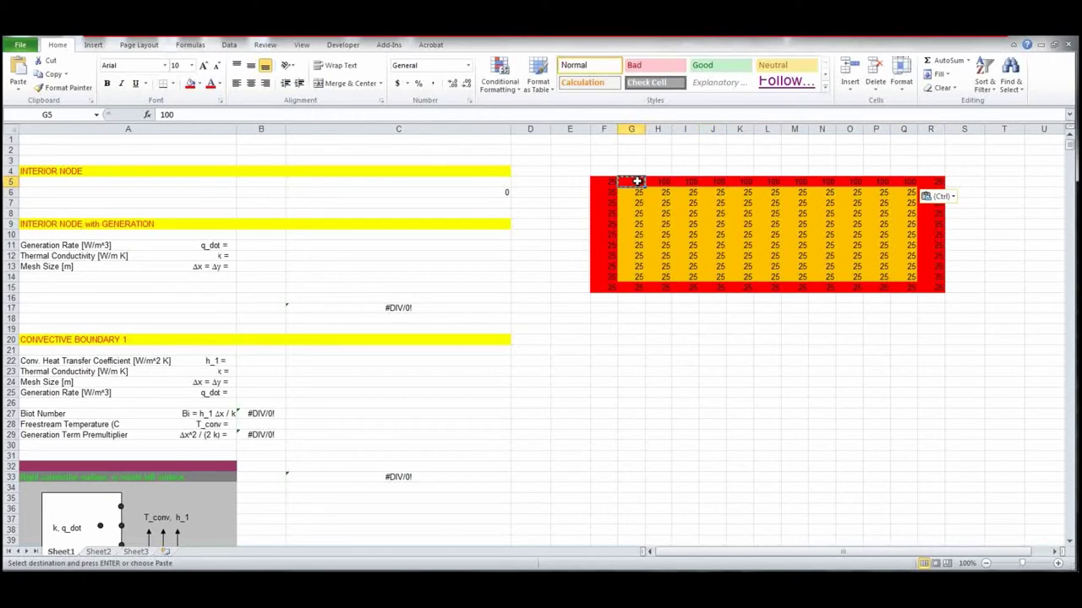
Enter 75 in F6 and copy it down the left boundary to F14.
{"action": "key", "text": "Left"}
{"action": "key", "text": "Down"}
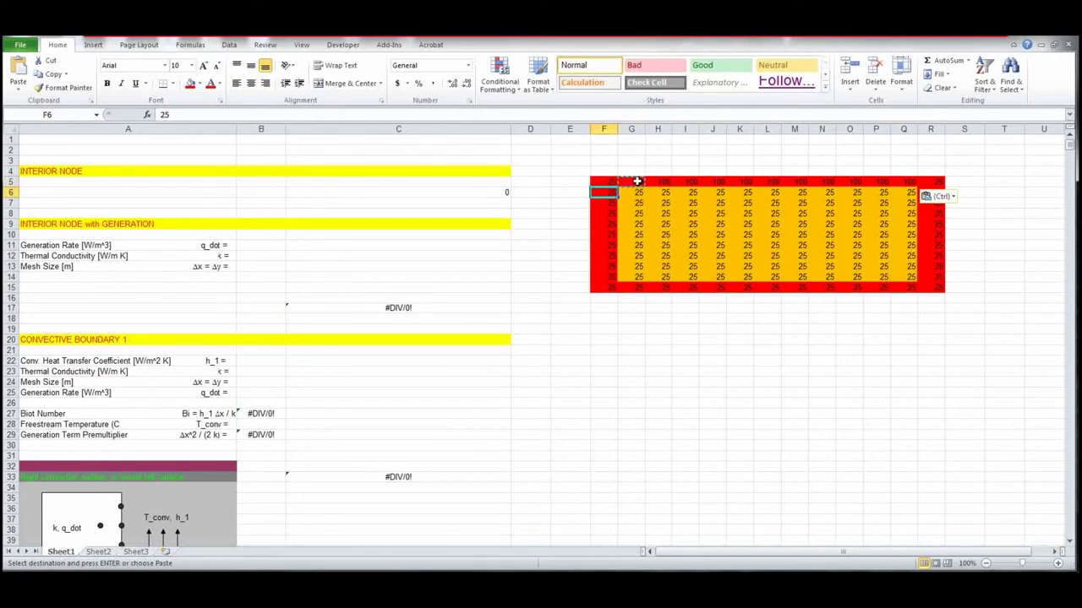
{"action": "type", "text": "7"}
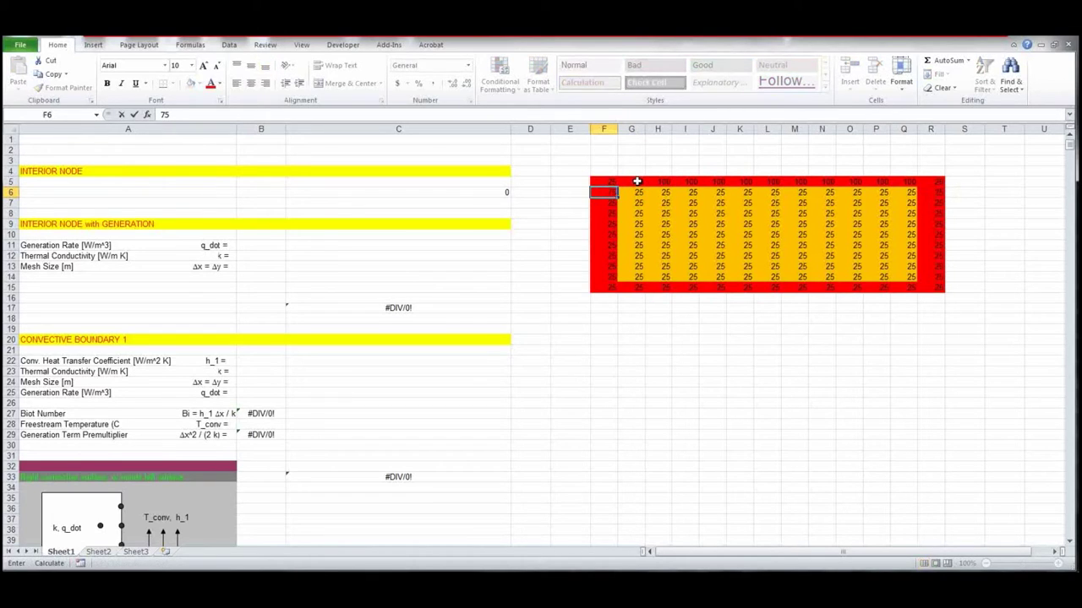
{"action": "key", "text": "Return"}
{"action": "key", "text": "ctrl+c"}
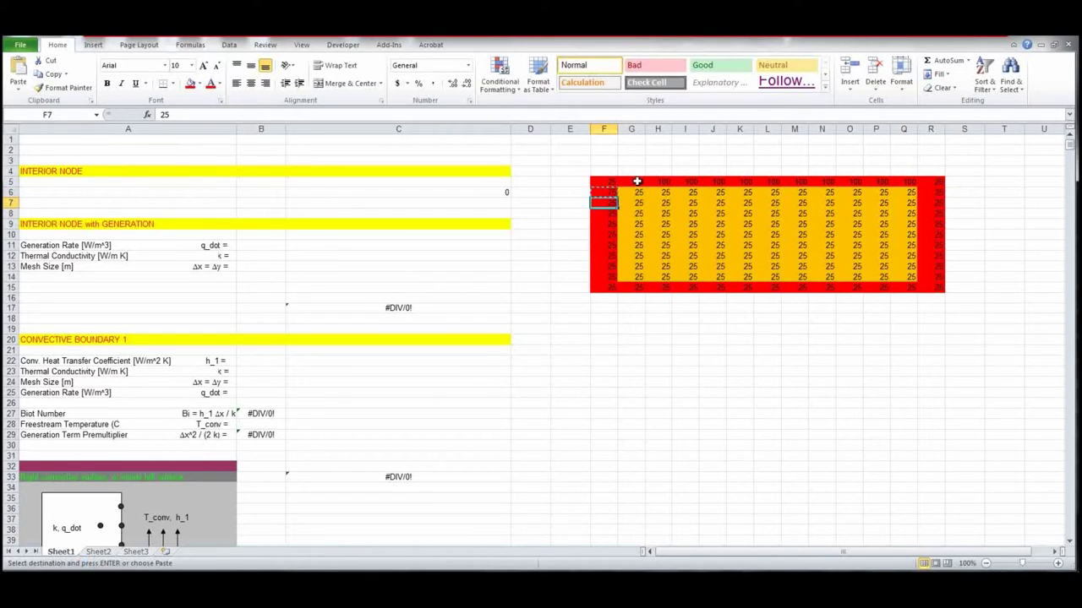
{"action": "key", "text": "shift+Down"}
{"action": "key", "text": "shift+Down"}
{"action": "key", "text": "shift+Down"}
{"action": "key", "text": "shift+Down"}
{"action": "key", "text": "shift+Down"}
{"action": "key", "text": "shift+Down"}
{"action": "key", "text": "shift+Down"}
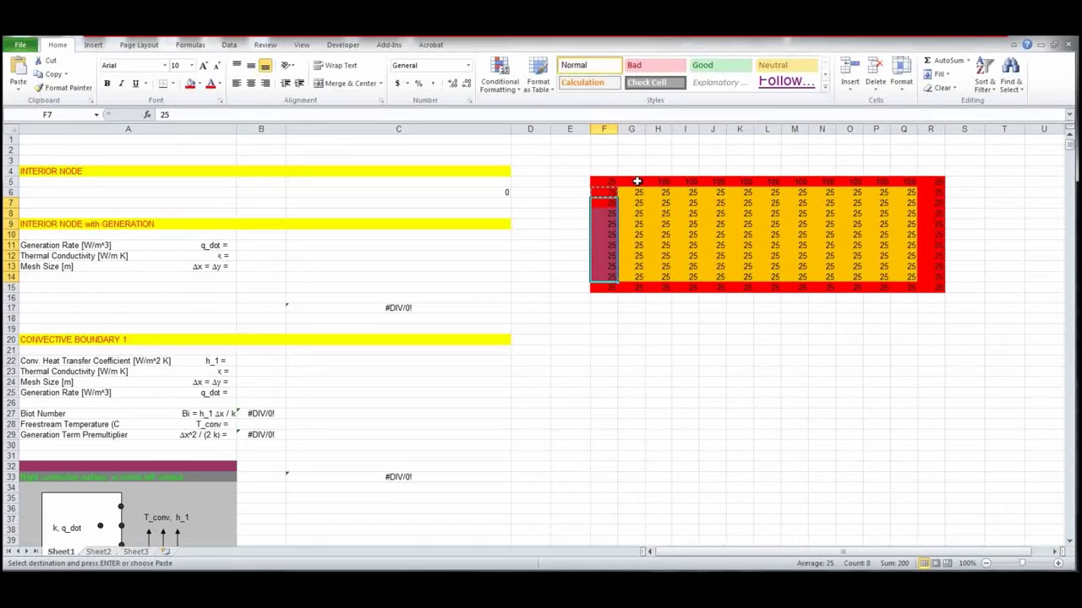
{"action": "key", "text": "ctrl+v"}
{"action": "key", "text": "ctrl+Down"}
{"action": "key", "text": "Down"}
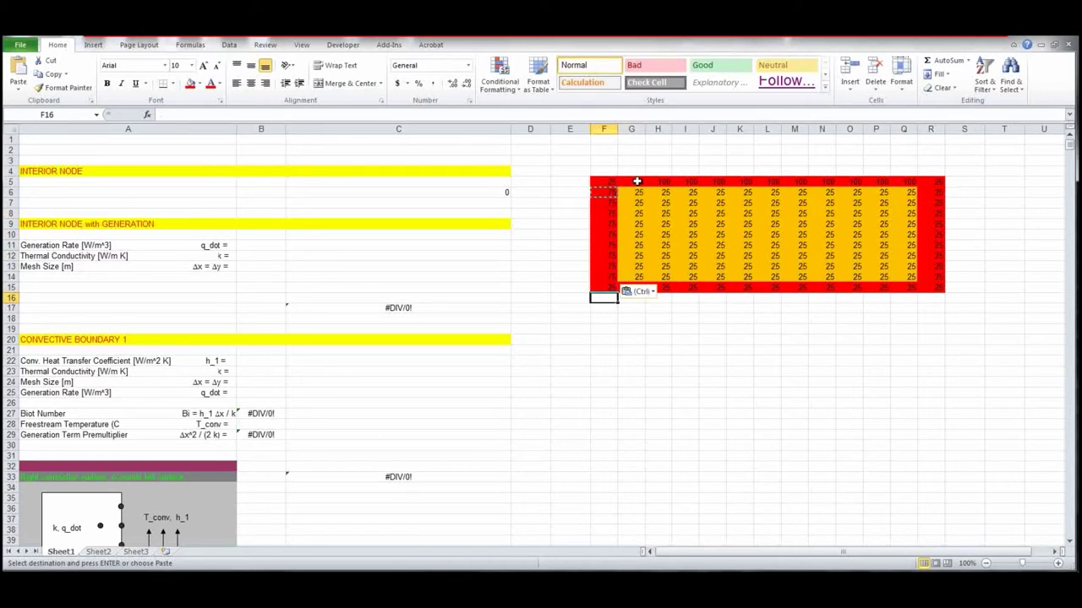
{"action": "key", "text": "Up"}
{"action": "key", "text": "Right"}
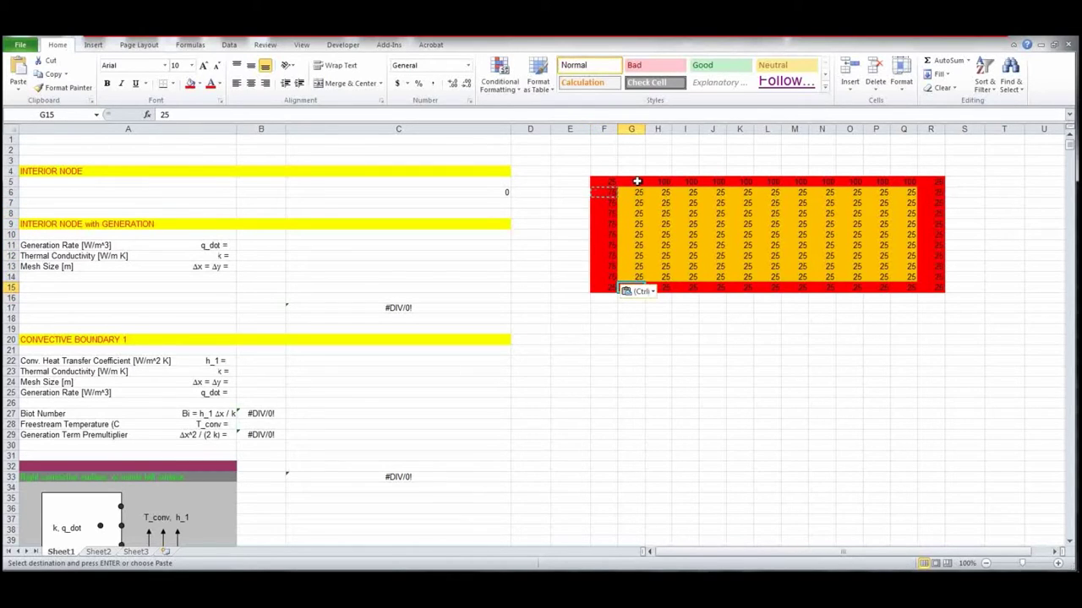
{"action": "key", "text": "Escape"}
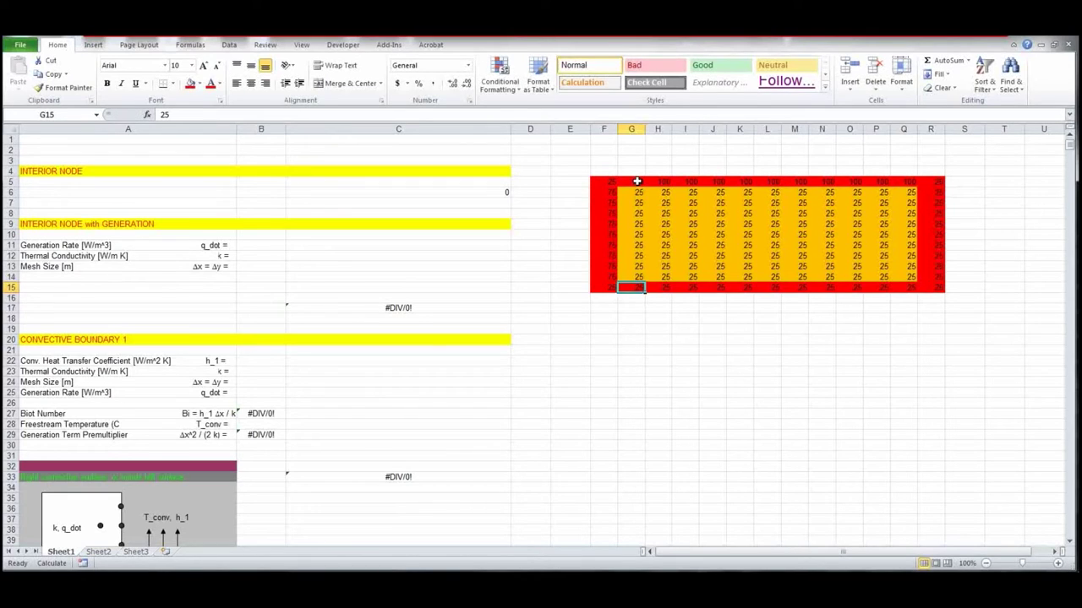
{"action": "key", "text": "Right"}
{"action": "key", "text": "Right"}
{"action": "key", "text": "Right"}
{"action": "key", "text": "Right"}
{"action": "key", "text": "Right"}
{"action": "key", "text": "Right"}
{"action": "key", "text": "Right"}
{"action": "key", "text": "Right"}
{"action": "key", "text": "Right"}
{"action": "key", "text": "Right"}
{"action": "key", "text": "Right"}
{"action": "key", "text": "Up"}
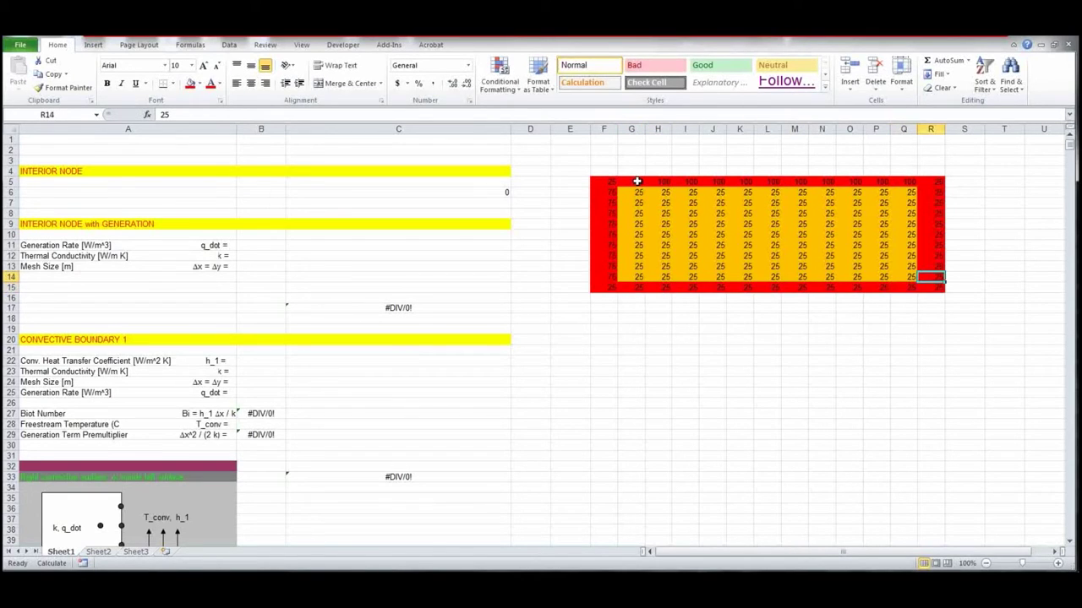
Enter 90 in R14 and copy it up the right boundary to R6.
{"action": "type", "text": "90"}
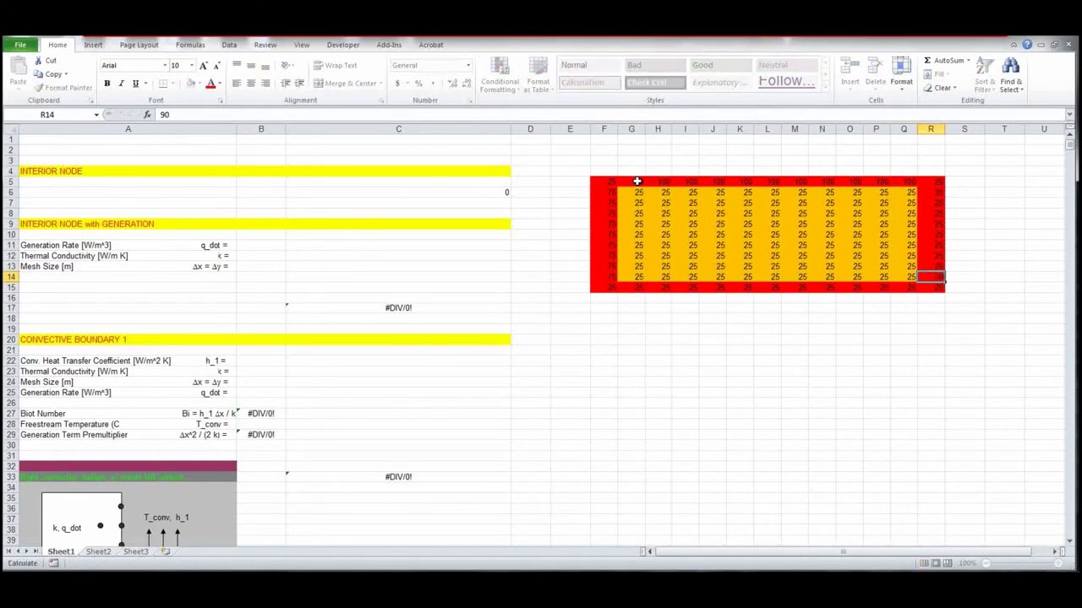
{"action": "key", "text": "ctrl+Return"}
{"action": "key", "text": "ctrl+c"}
{"action": "key", "text": "Up"}
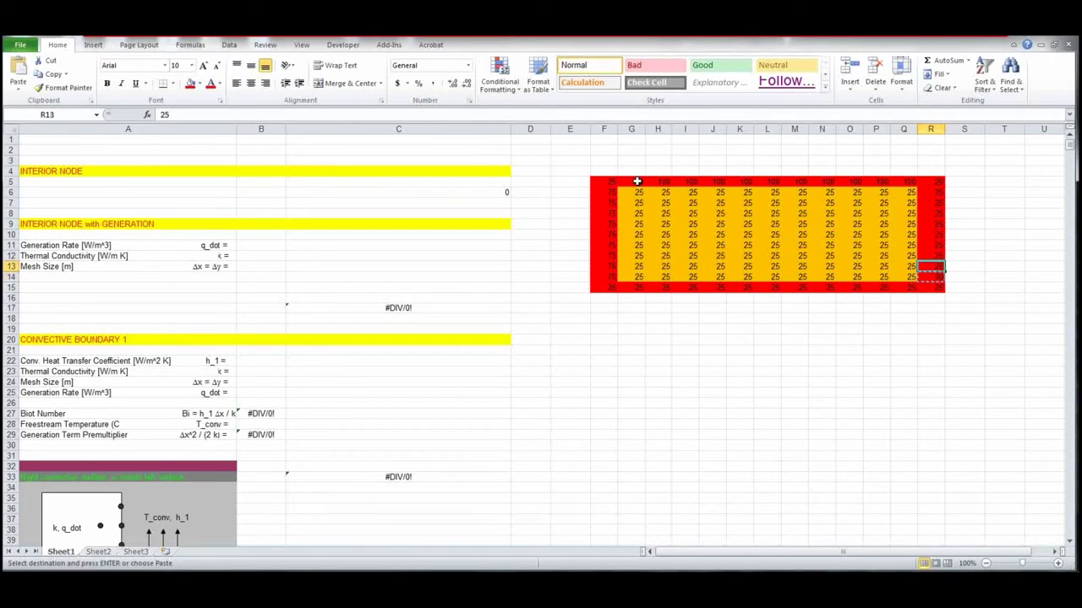
{"action": "key", "text": "shift+Up"}
{"action": "key", "text": "shift+Up"}
{"action": "key", "text": "shift+Up"}
{"action": "key", "text": "shift+Up"}
{"action": "key", "text": "shift+Up"}
{"action": "key", "text": "shift+Up"}
{"action": "key", "text": "shift+Up"}
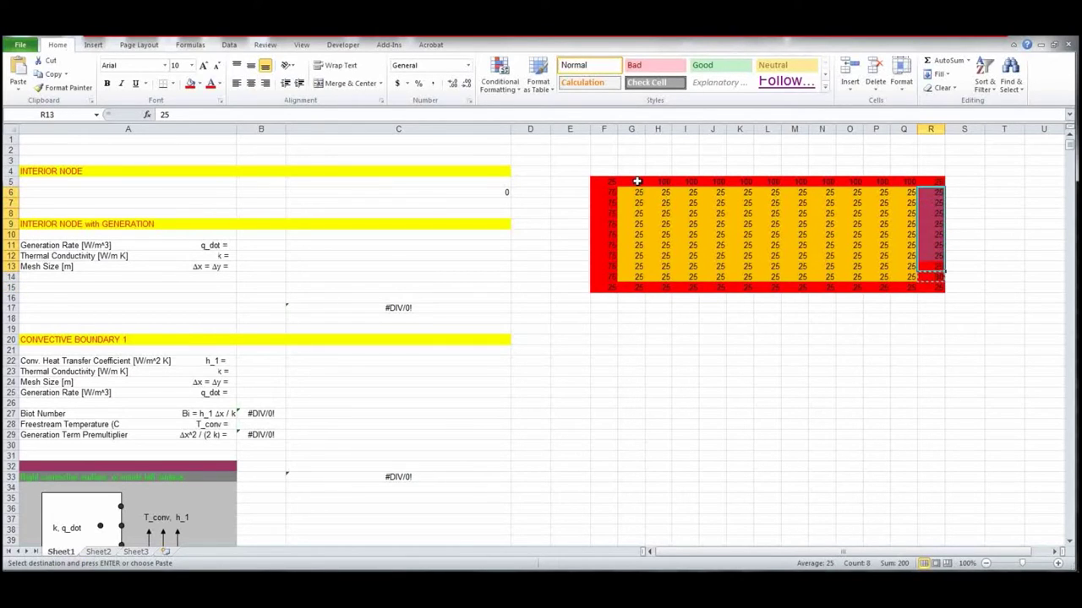
{"action": "key", "text": "ctrl+v"}
{"action": "key", "text": "Up"}
{"action": "key", "text": "Up"}
{"action": "key", "text": "Up"}
{"action": "key", "text": "Up"}
{"action": "key", "text": "Up"}
{"action": "key", "text": "Up"}
{"action": "key", "text": "Up"}
{"action": "key", "text": "Up"}
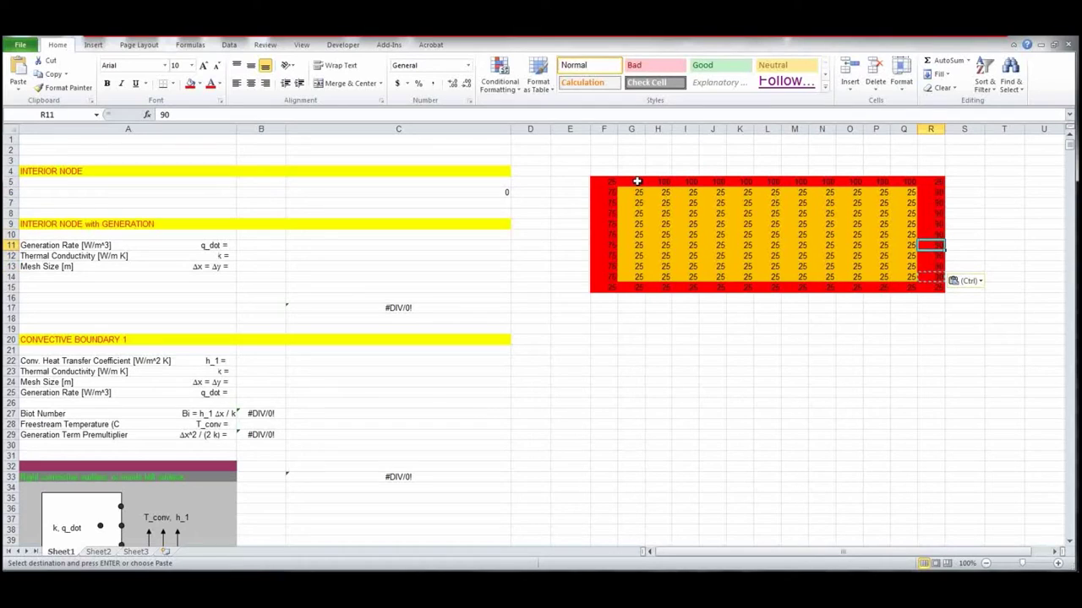
Recolour the top row, column F, bottom row and column R boundary cells yellow.
{"action": "key", "text": "shift+Left"}
{"action": "key", "text": "shift+Left"}
{"action": "key", "text": "shift+Left"}
{"action": "key", "text": "shift+Left"}
{"action": "key", "text": "shift+Left"}
{"action": "key", "text": "shift+Left"}
{"action": "key", "text": "shift+Left"}
{"action": "key", "text": "shift+Left"}
{"action": "key", "text": "shift+Left"}
{"action": "key", "text": "shift+Left"}
{"action": "key", "text": "shift+Left"}
{"action": "key", "text": "shift+Left"}
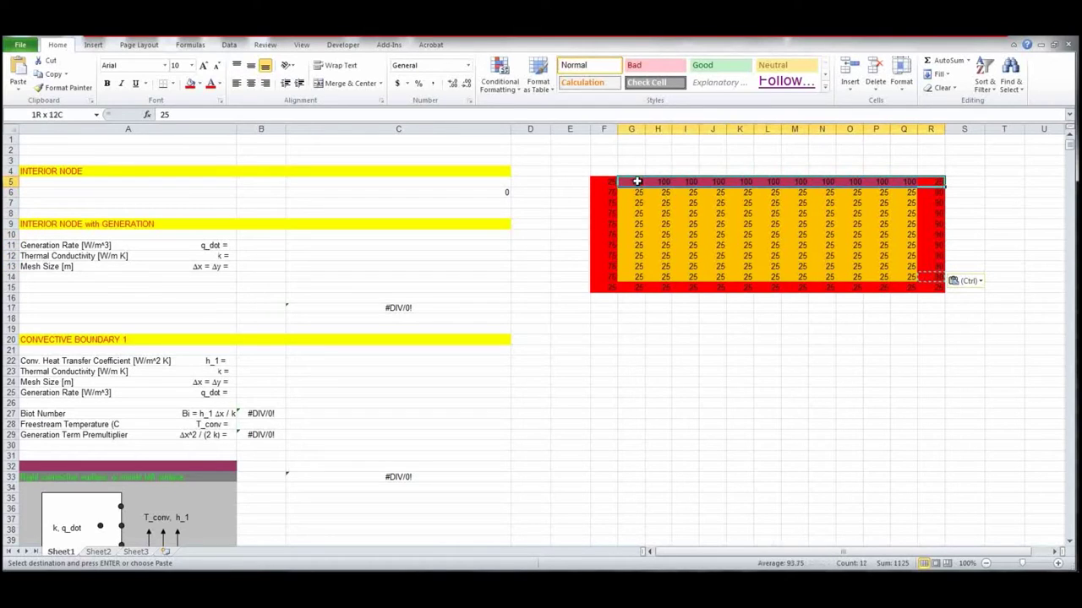
{"action": "left_click", "coordinate": [200, 84]}
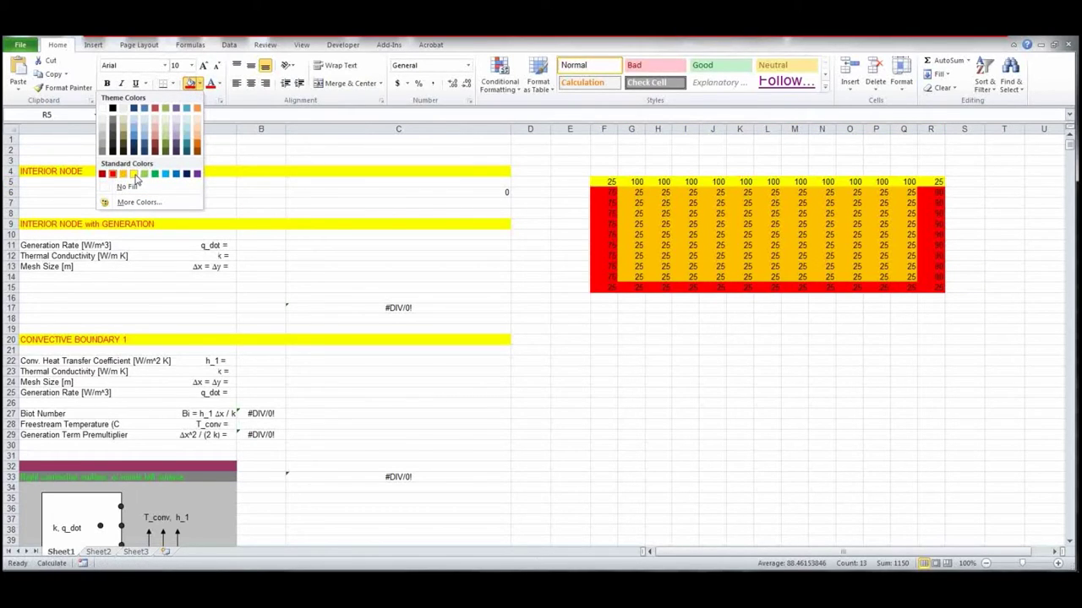
{"action": "left_click", "coordinate": [133, 174]}
{"action": "left_click_drag", "start_coordinate": [607, 193], "coordinate": [605, 283]}
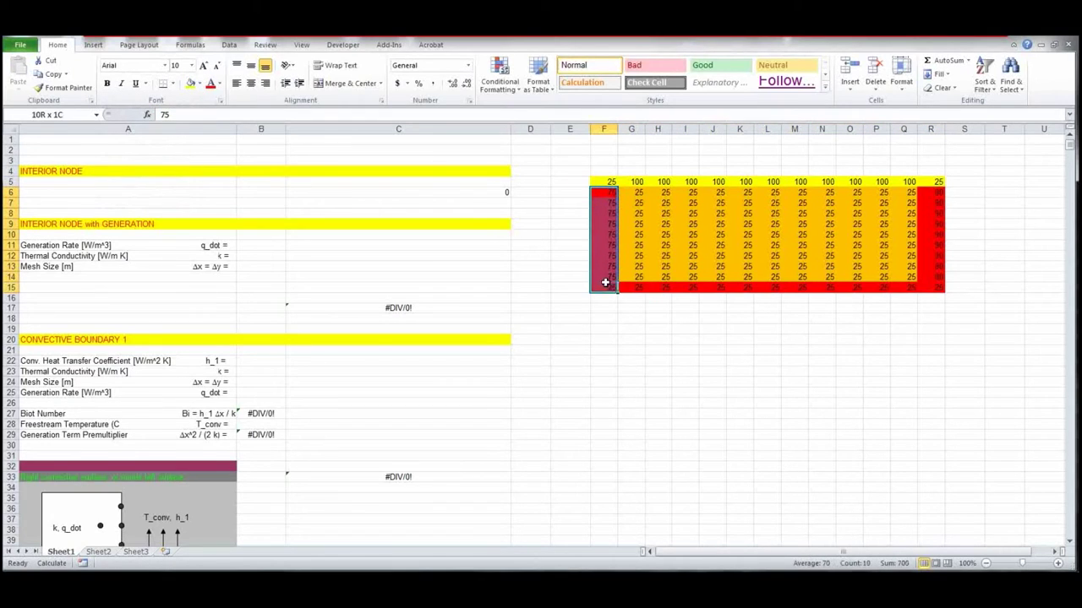
{"action": "left_click", "coordinate": [190, 83]}
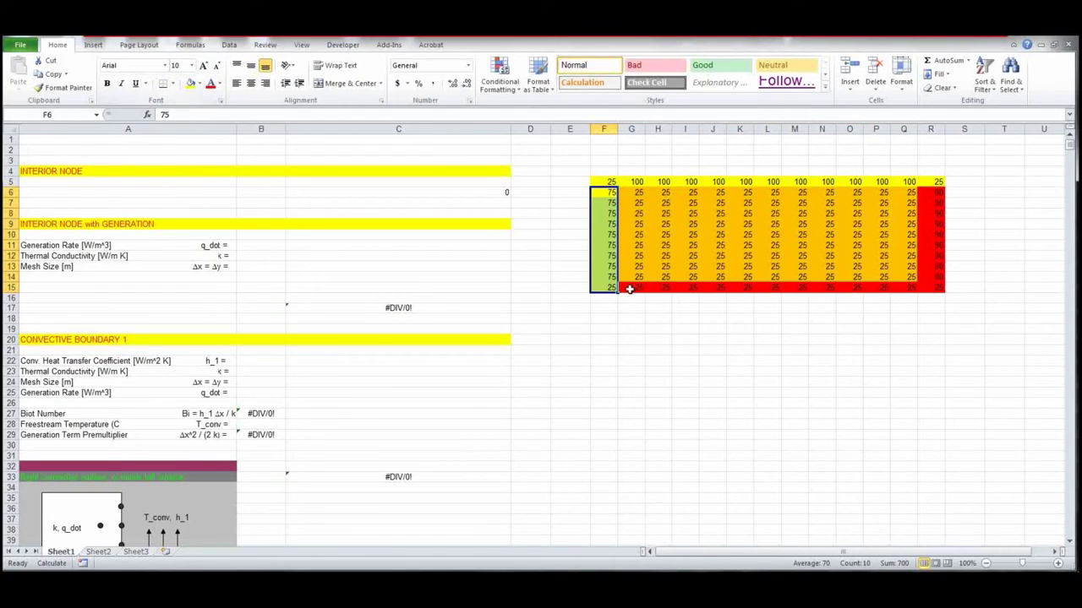
{"action": "left_click_drag", "start_coordinate": [630, 289], "coordinate": [921, 289]}
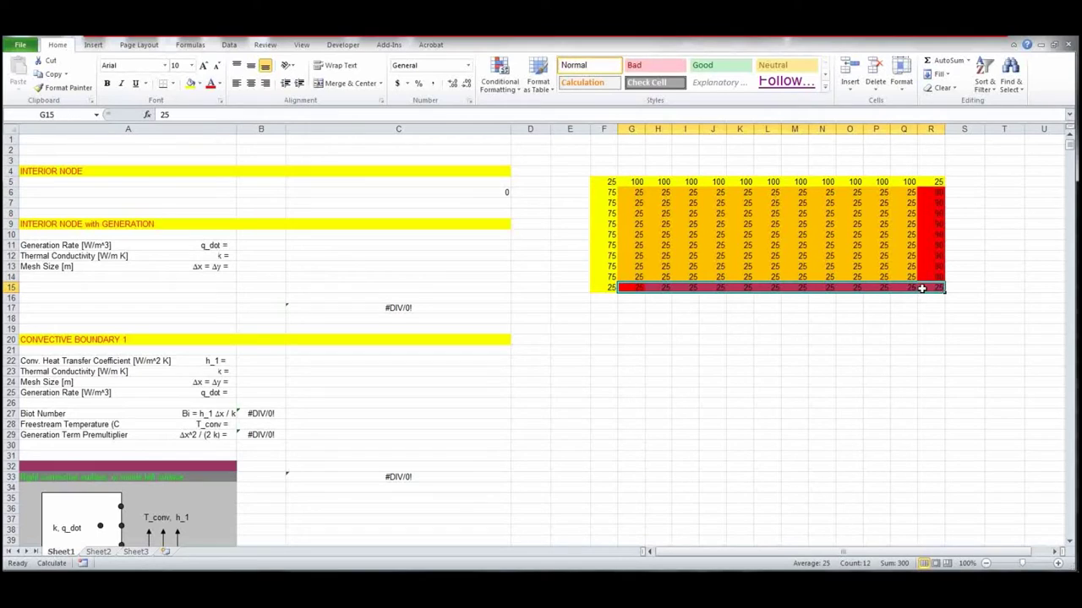
{"action": "left_click", "coordinate": [189, 83]}
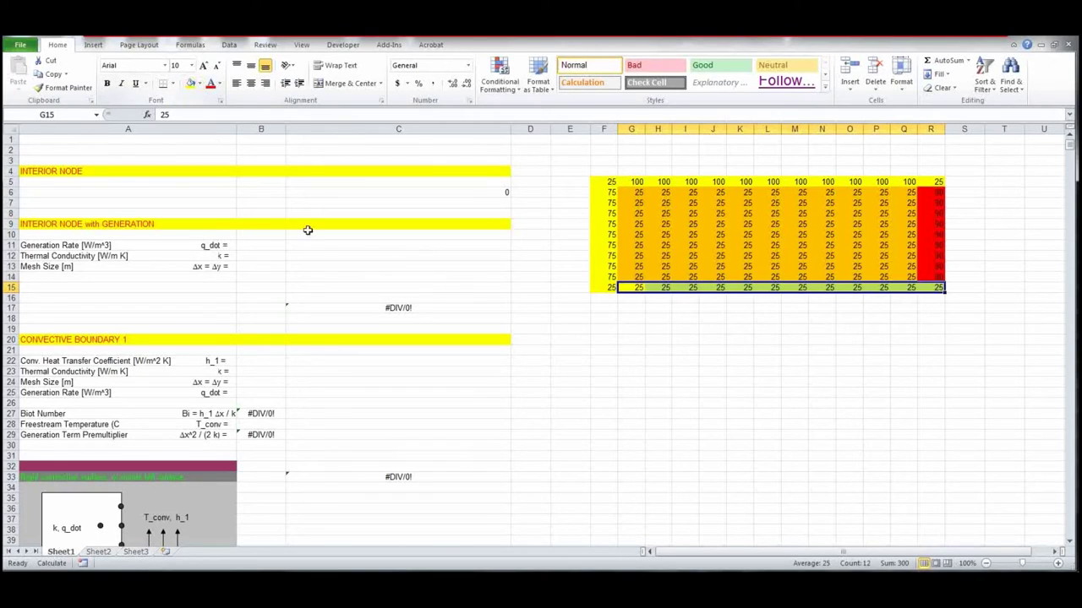
{"action": "left_click", "coordinate": [933, 193]}
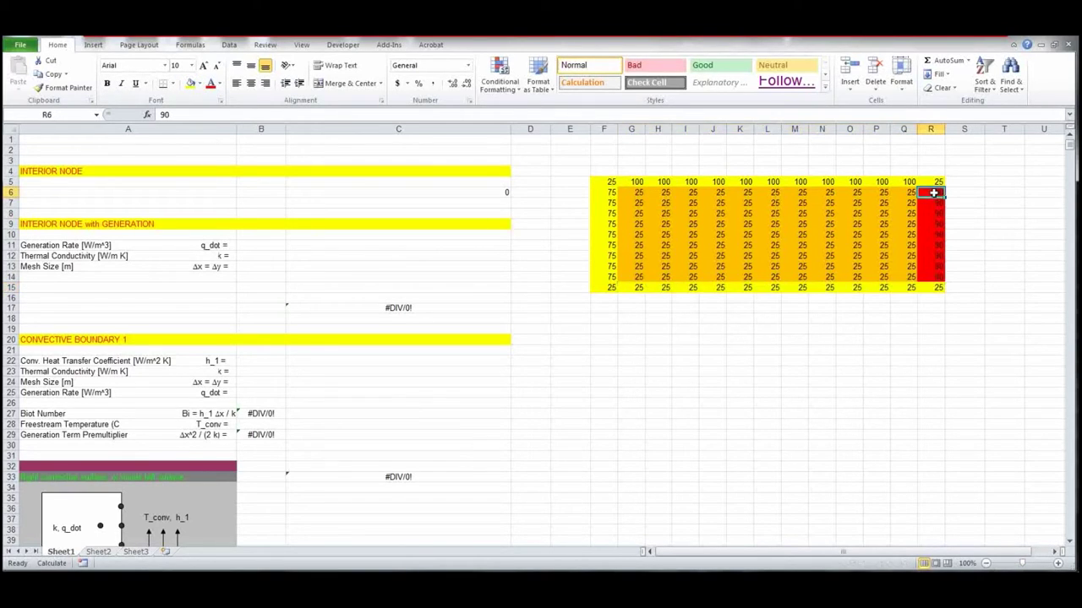
{"action": "left_click_drag", "start_coordinate": [933, 193], "coordinate": [937, 277]}
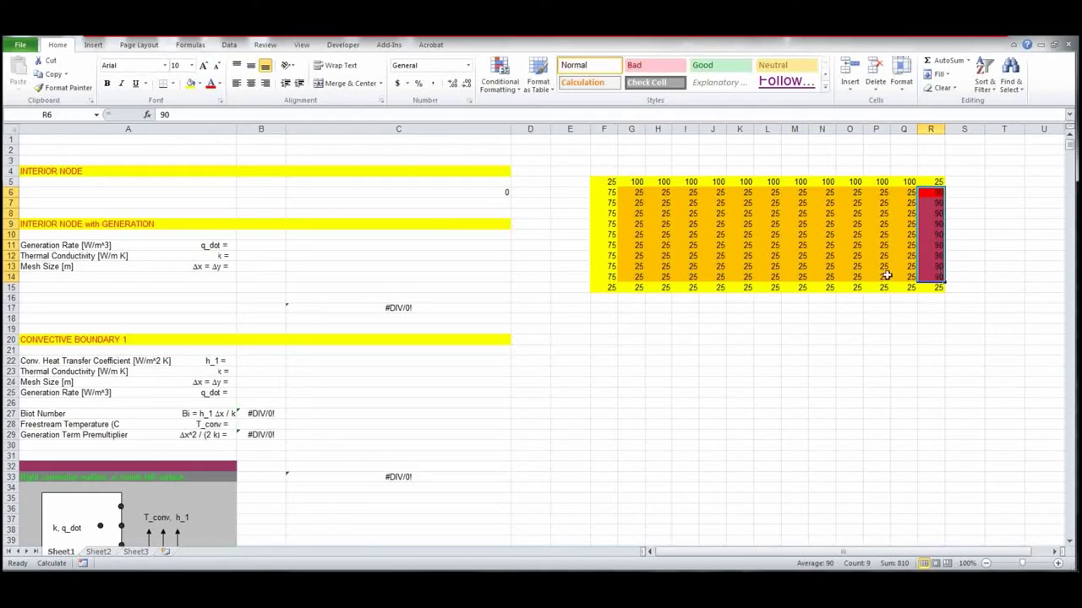
{"action": "left_click", "coordinate": [191, 84]}
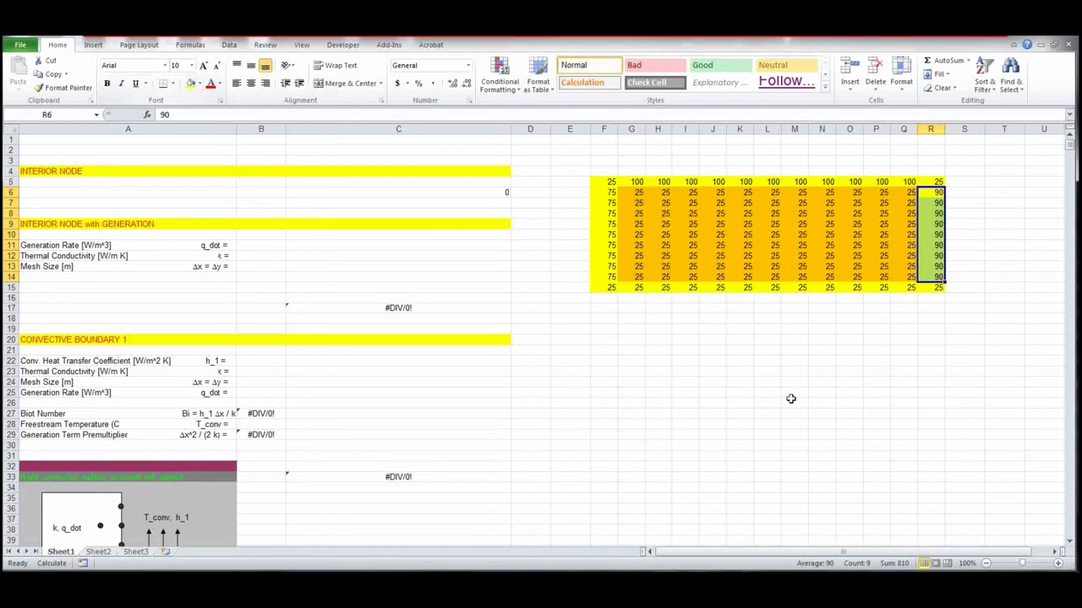
{"action": "left_click", "coordinate": [768, 347]}
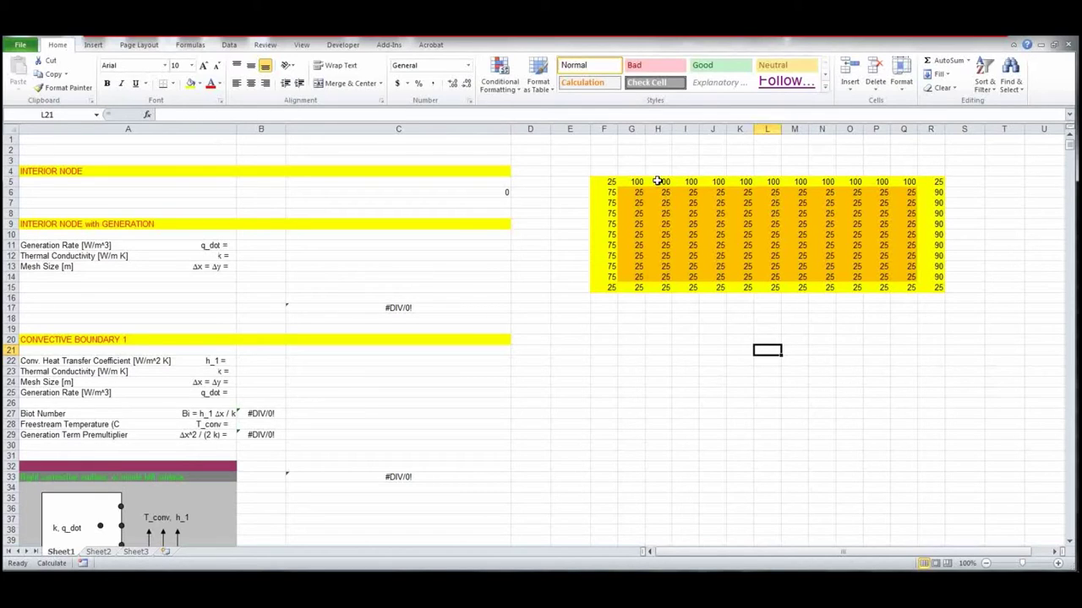
Enter corner averages: 87.5 in F5, 50 in F15, 57.5 in R15 and 95 in R5.
{"action": "left_click", "coordinate": [609, 182]}
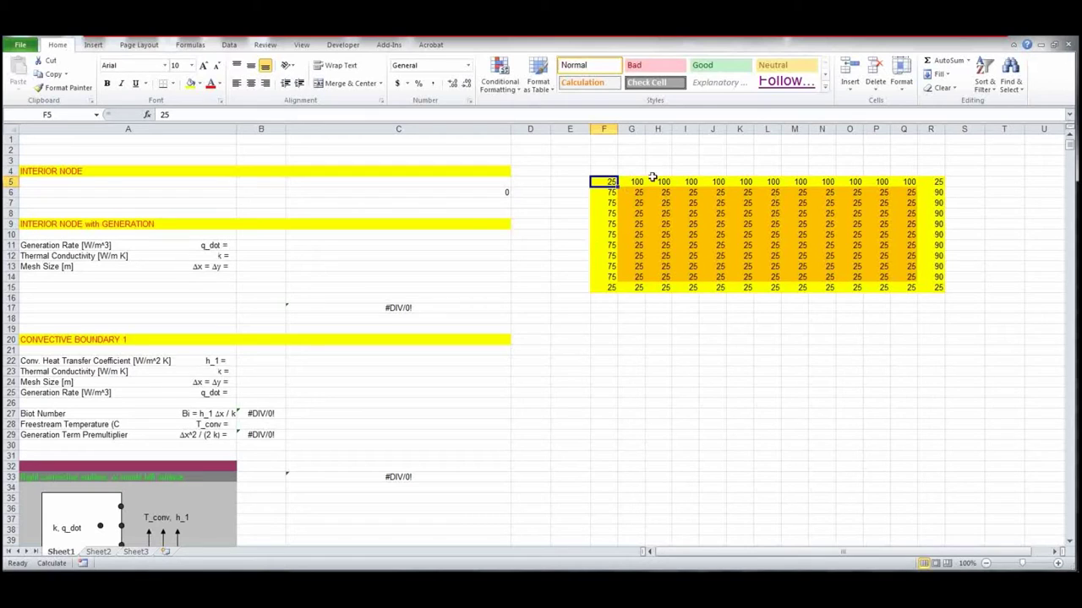
{"action": "type", "text": "87"}
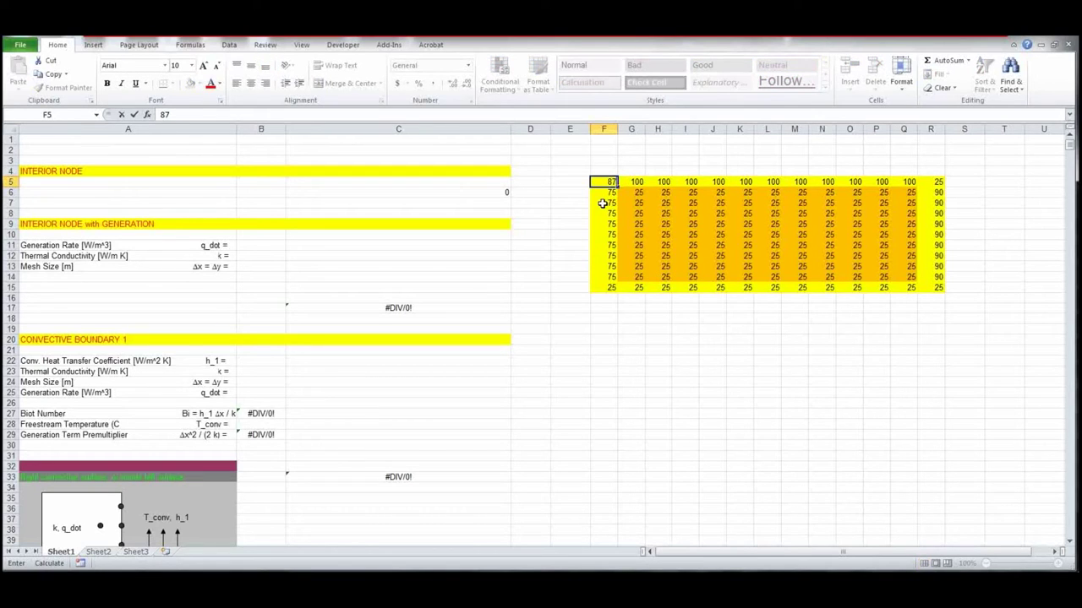
{"action": "type", "text": ".5"}
{"action": "key", "text": "Return"}
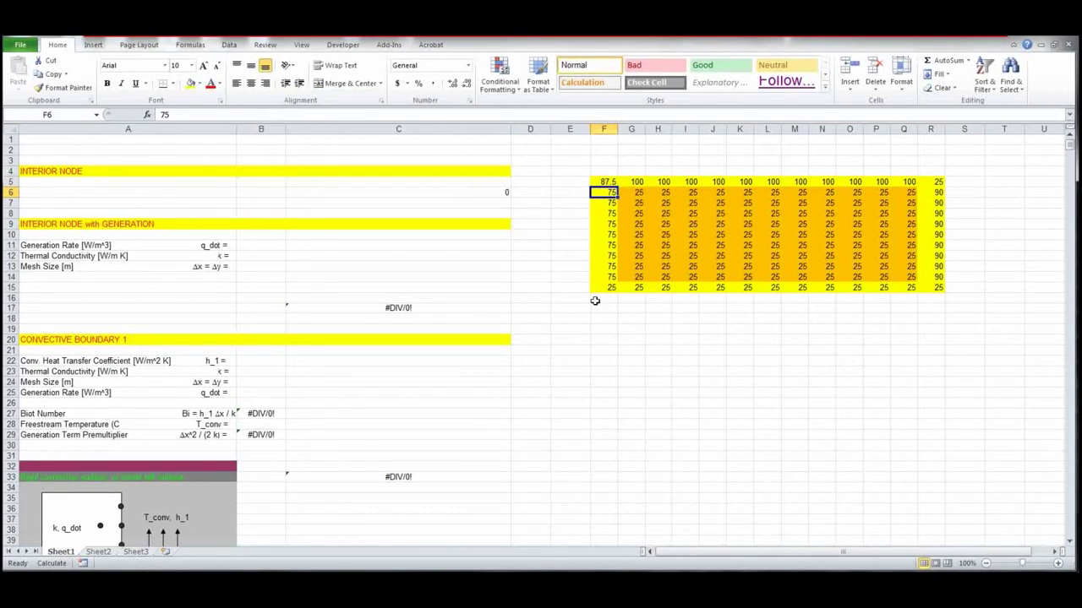
{"action": "left_click", "coordinate": [606, 288]}
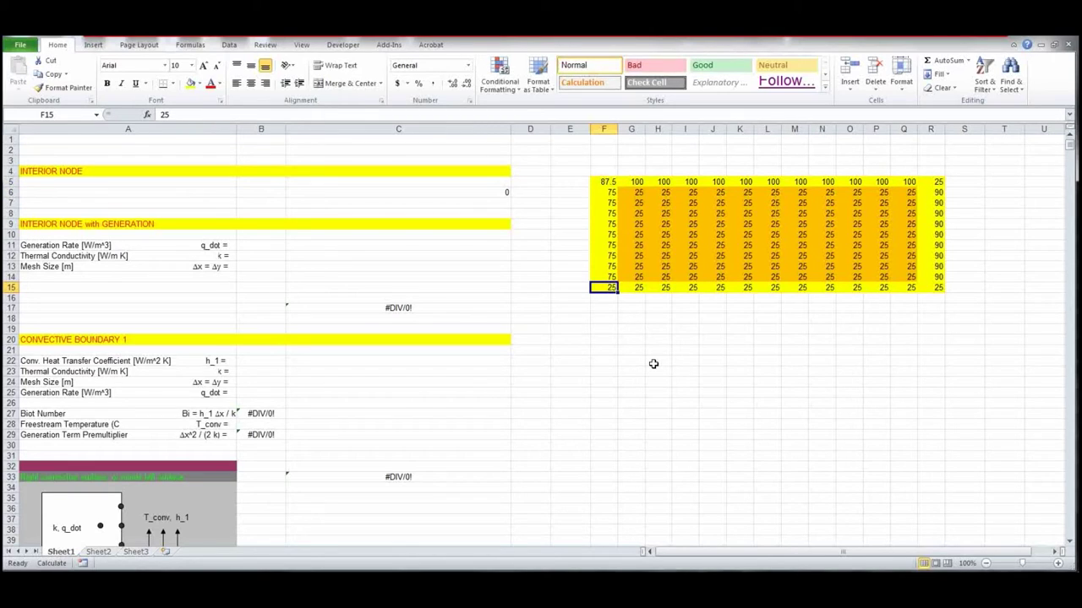
{"action": "type", "text": "50"}
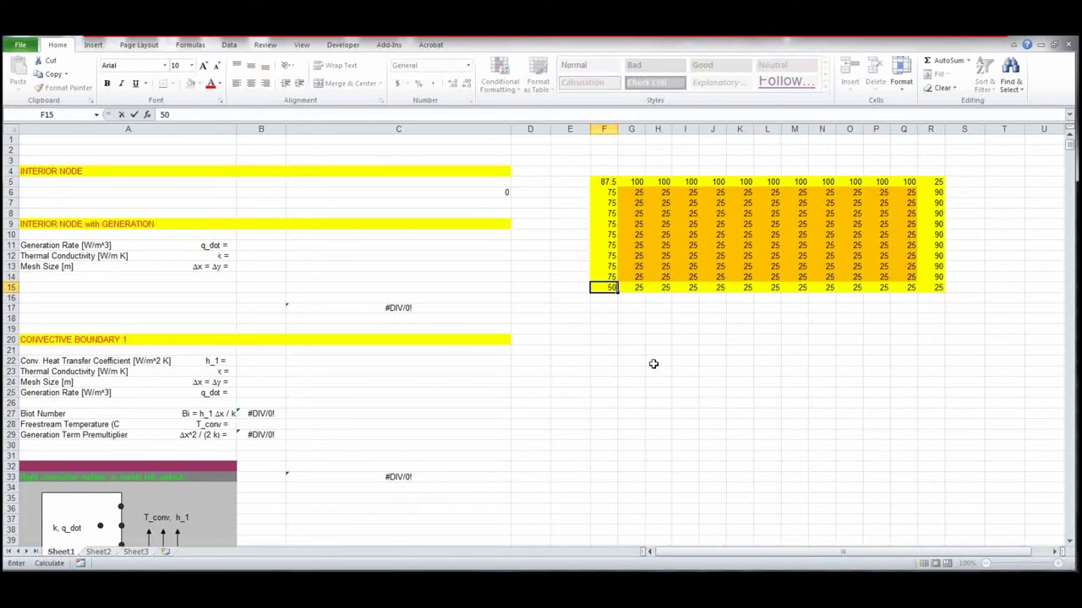
{"action": "left_click", "coordinate": [938, 291]}
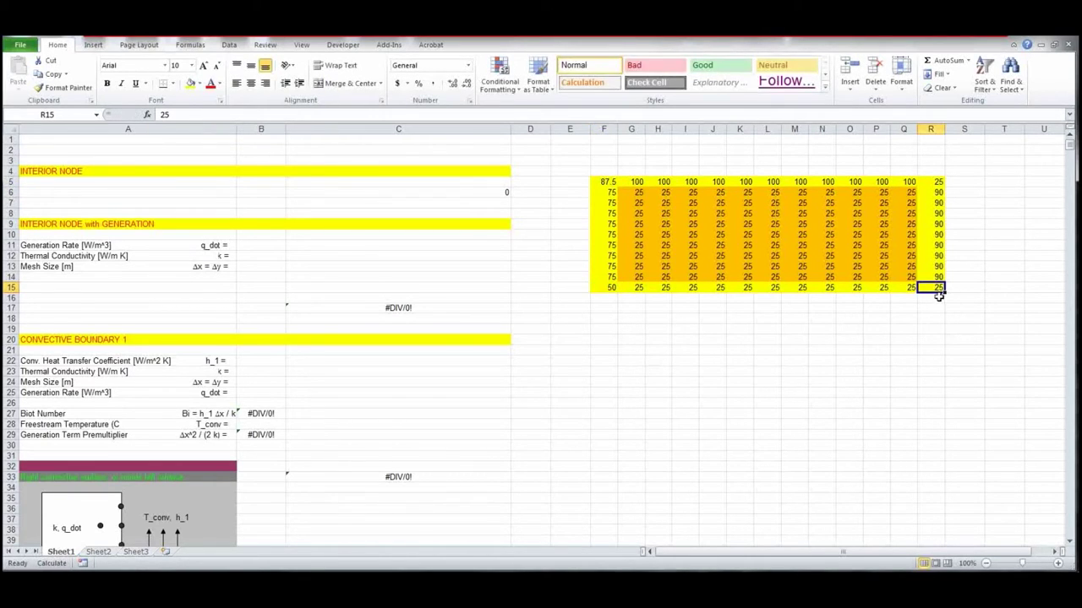
{"action": "type", "text": "57"}
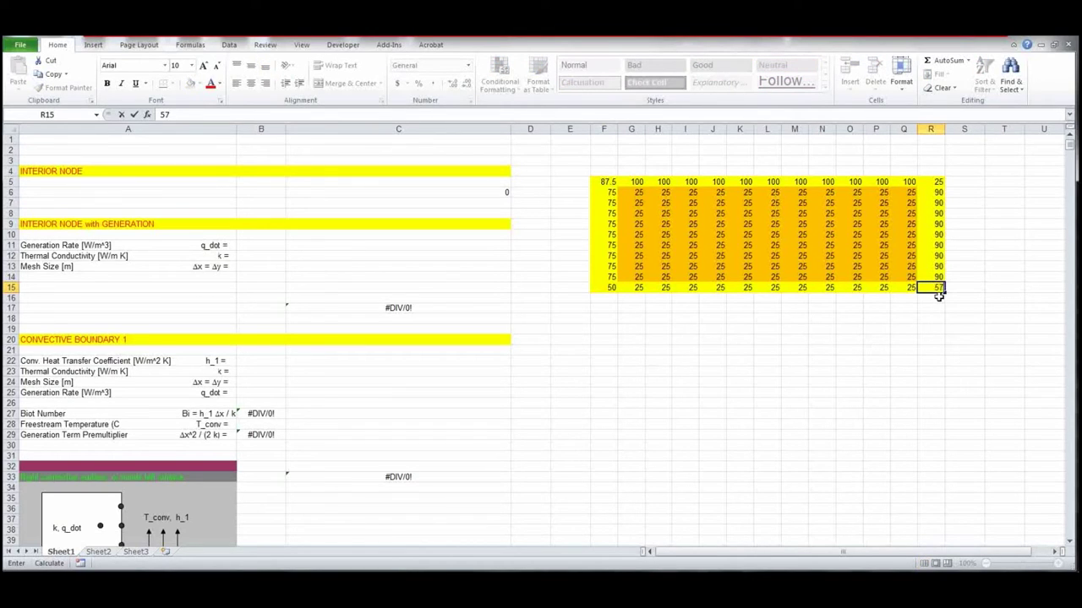
{"action": "type", "text": ".5"}
{"action": "left_click", "coordinate": [935, 182]}
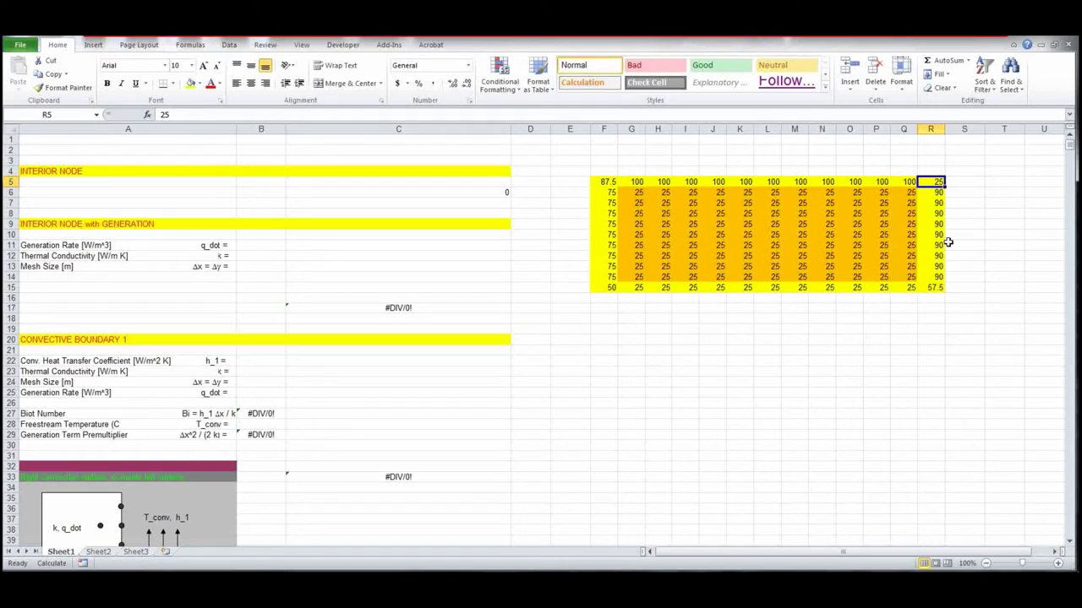
{"action": "type", "text": "95"}
{"action": "key", "text": "Return"}
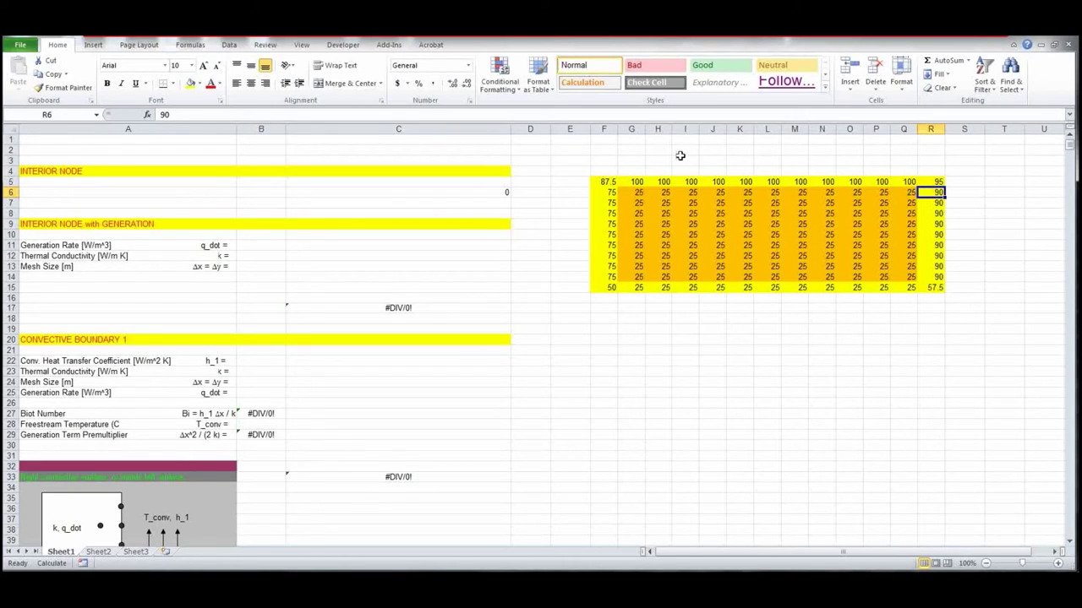
Inspect and copy C6's averaging formula =(B6+C5+D6+C7)/4.
{"action": "left_click_drag", "start_coordinate": [610, 181], "coordinate": [935, 181]}
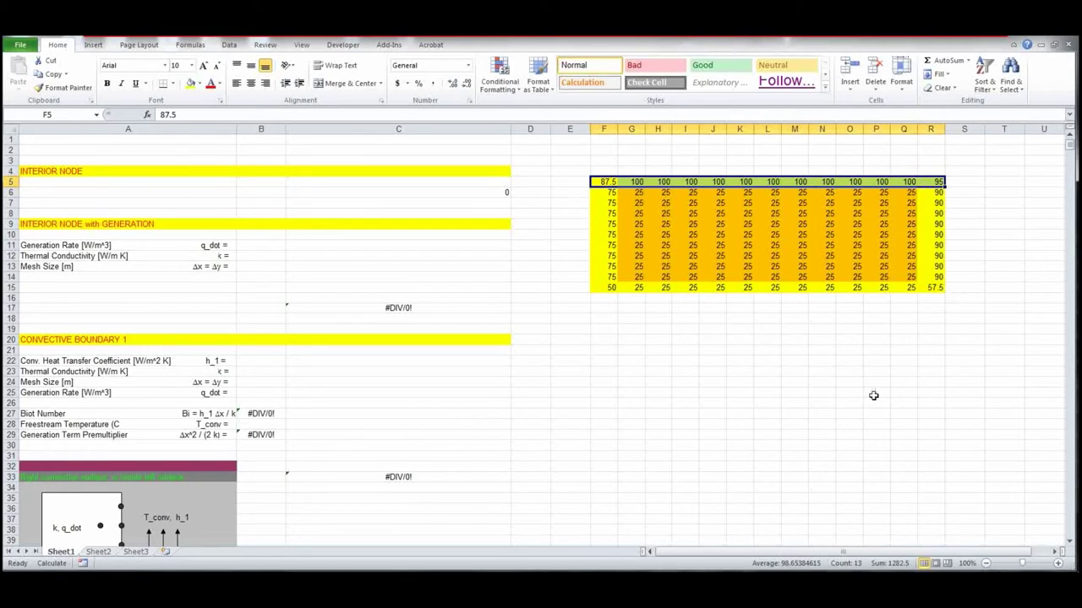
{"action": "left_click", "coordinate": [468, 193]}
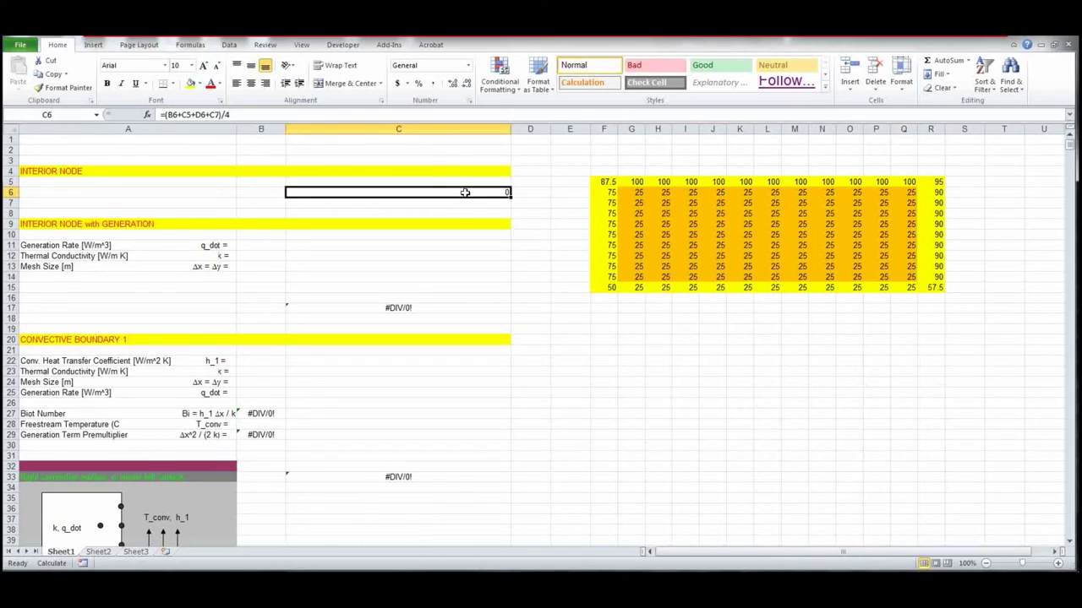
{"action": "left_click", "coordinate": [263, 114]}
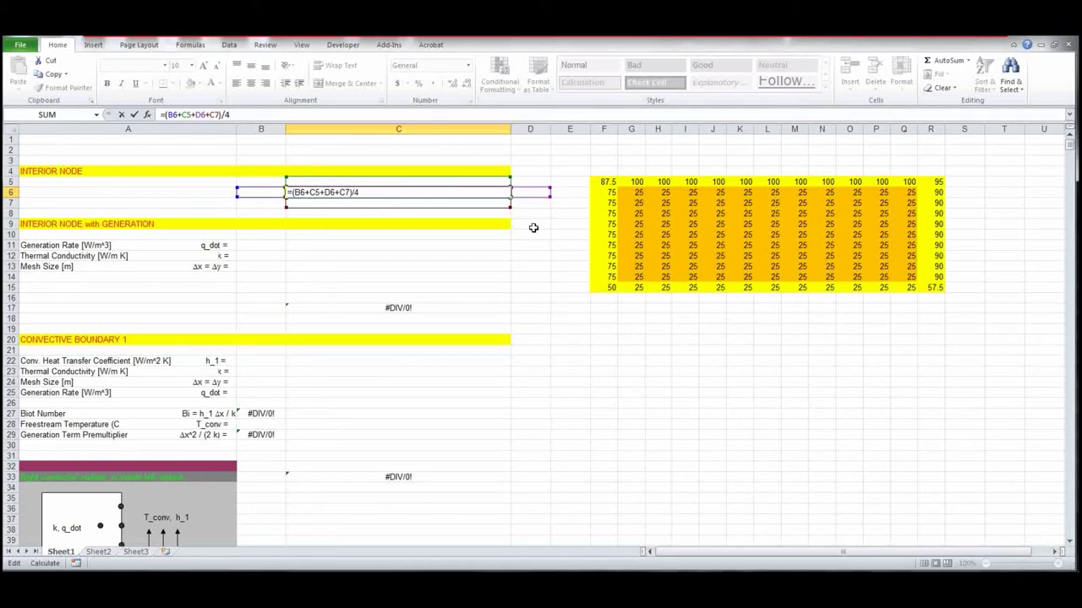
{"action": "key", "text": "ctrl+Return"}
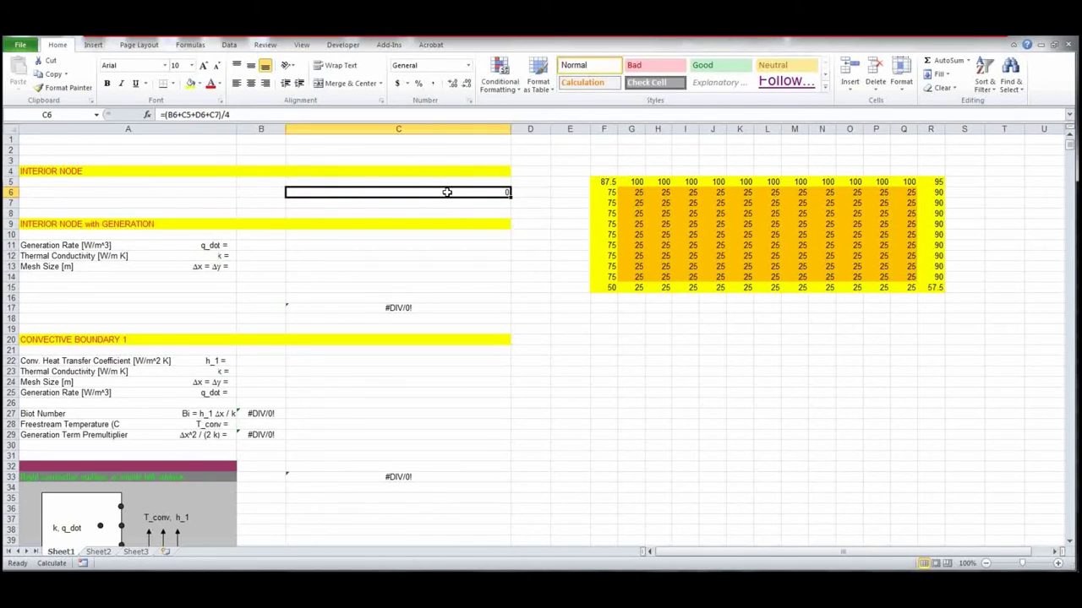
{"action": "key", "text": "ctrl+c"}
{"action": "left_click_drag", "start_coordinate": [630, 193], "coordinate": [904, 280]}
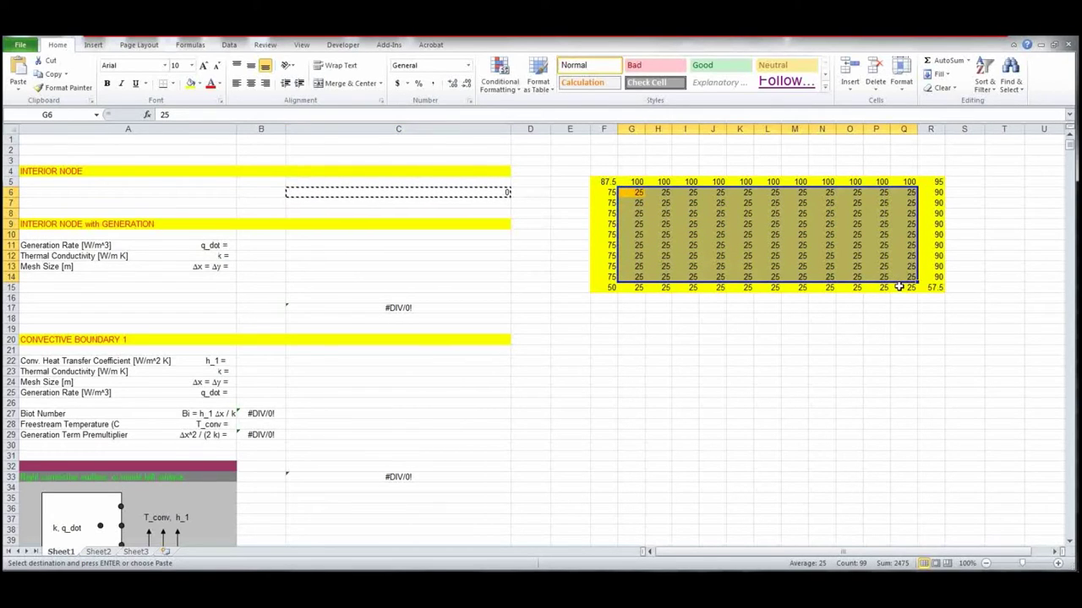
Paste the averaging formula into G6:Q14, giving values like 86.73 in G6.
{"action": "key", "text": "ctrl+v"}
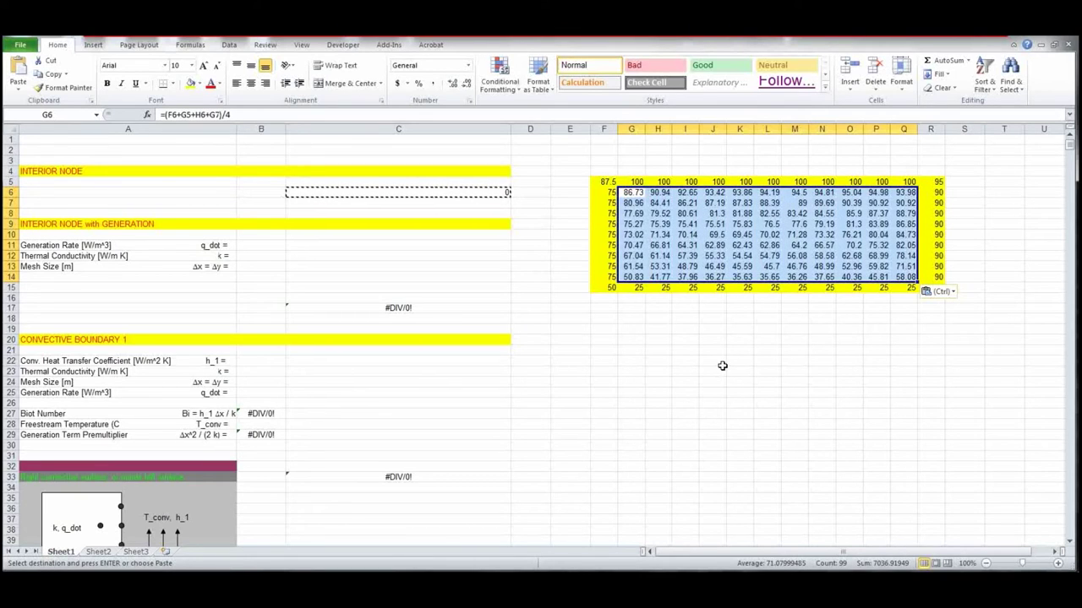
{"action": "key", "text": "Escape"}
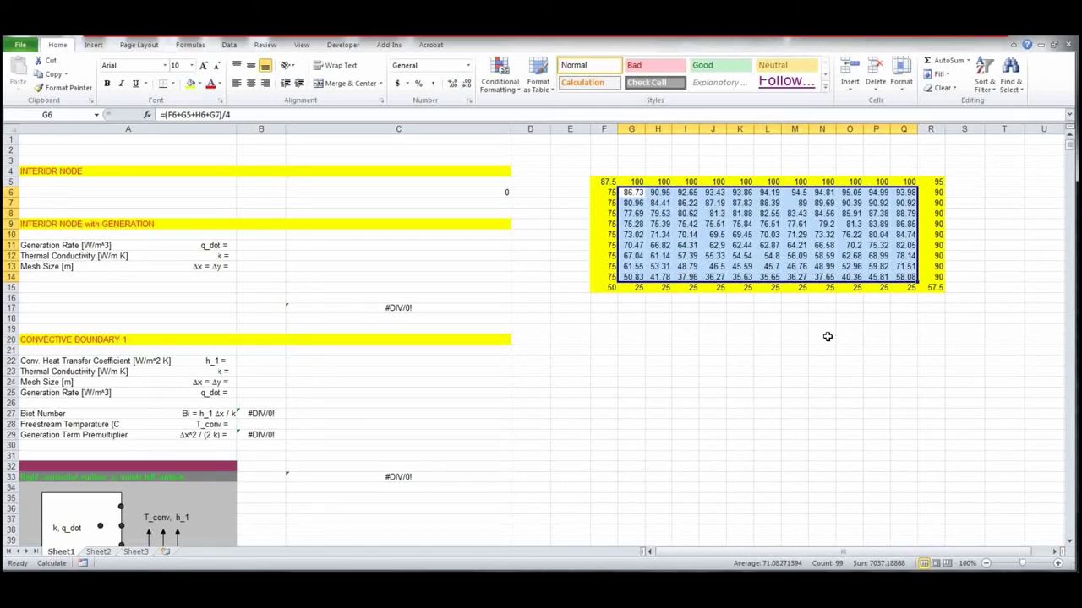
{"action": "left_click", "coordinate": [572, 311]}
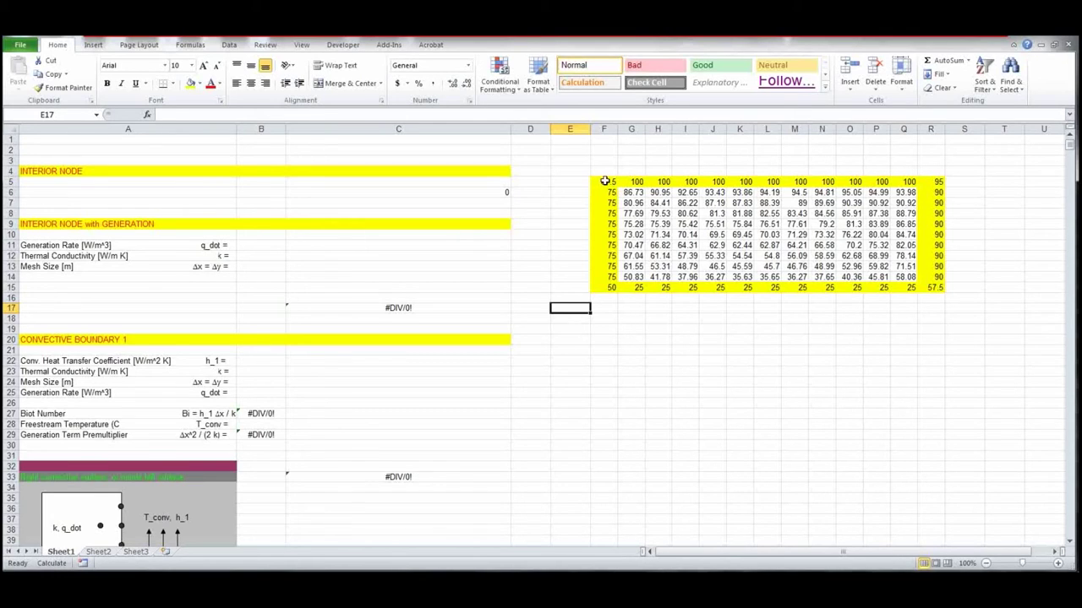
{"action": "left_click_drag", "start_coordinate": [605, 182], "coordinate": [925, 288]}
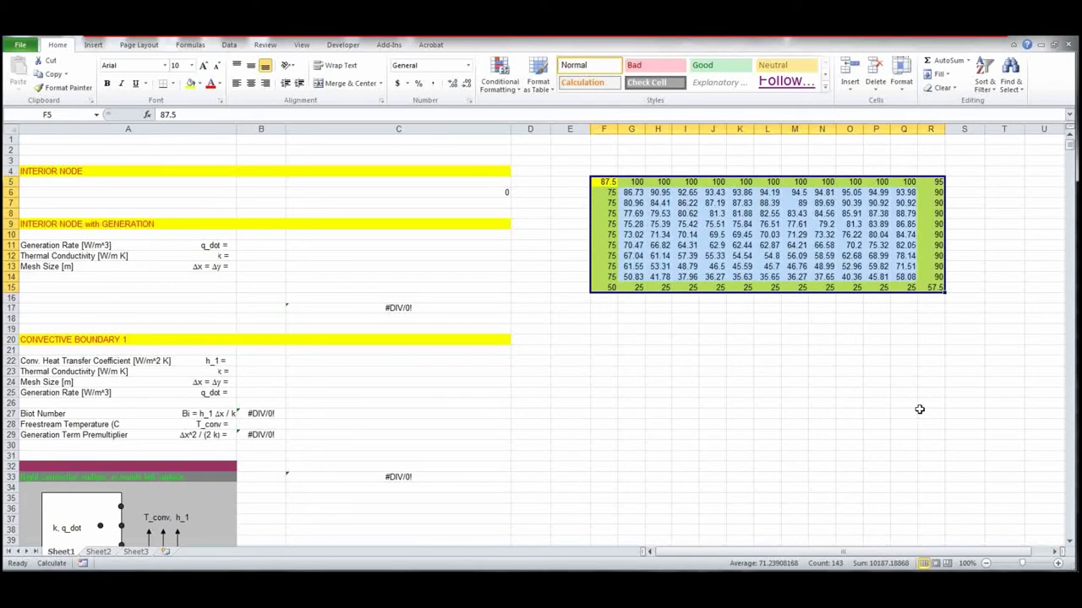
Insert a Contour surface chart of F5:R15 from Insert > Other Charts.
{"action": "left_click", "coordinate": [92, 45]}
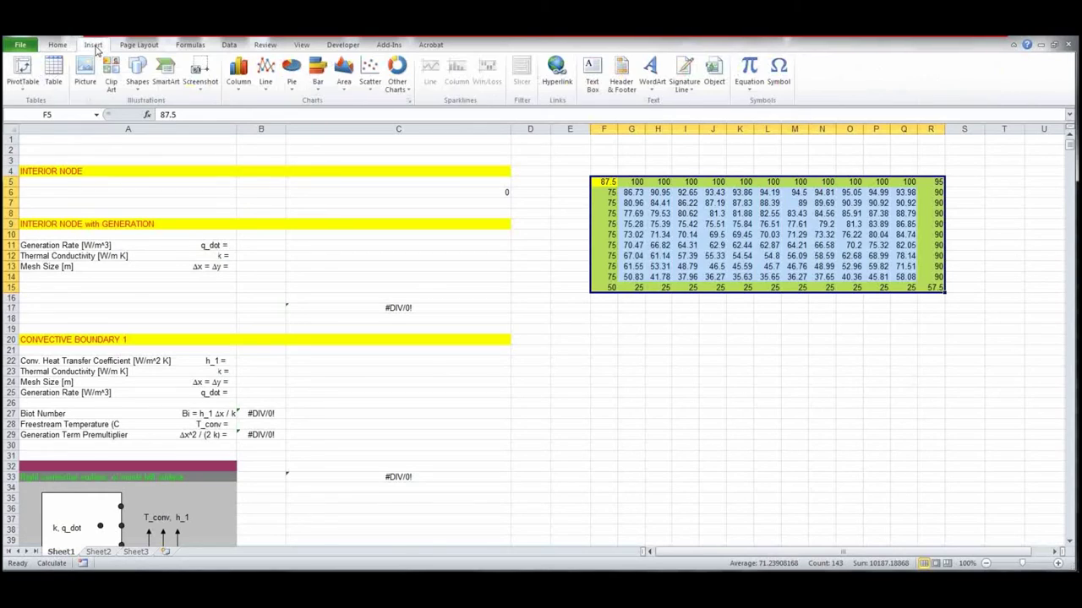
{"action": "left_click", "coordinate": [397, 85]}
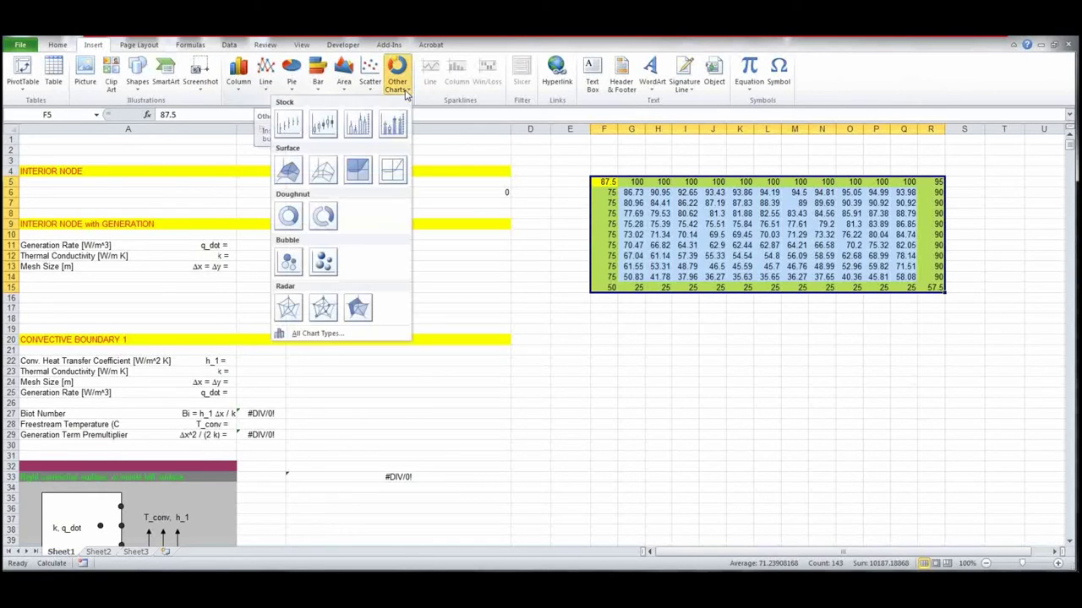
{"action": "left_click", "coordinate": [362, 175]}
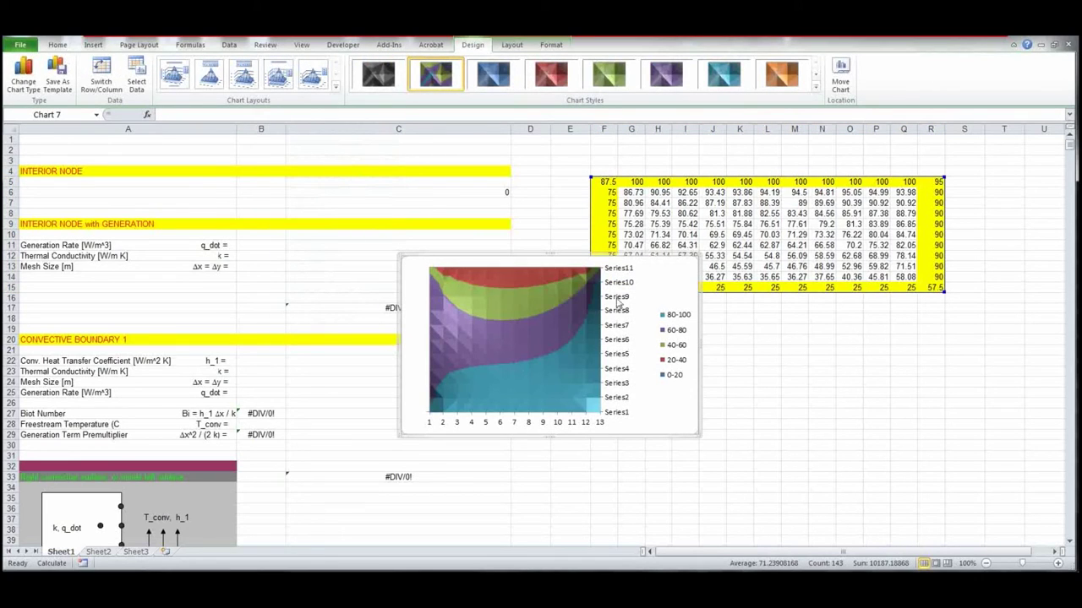
Move the contour chart below the grid and change top boundary cell L5 to 50.
{"action": "left_click_drag", "start_coordinate": [520, 255], "coordinate": [752, 329]}
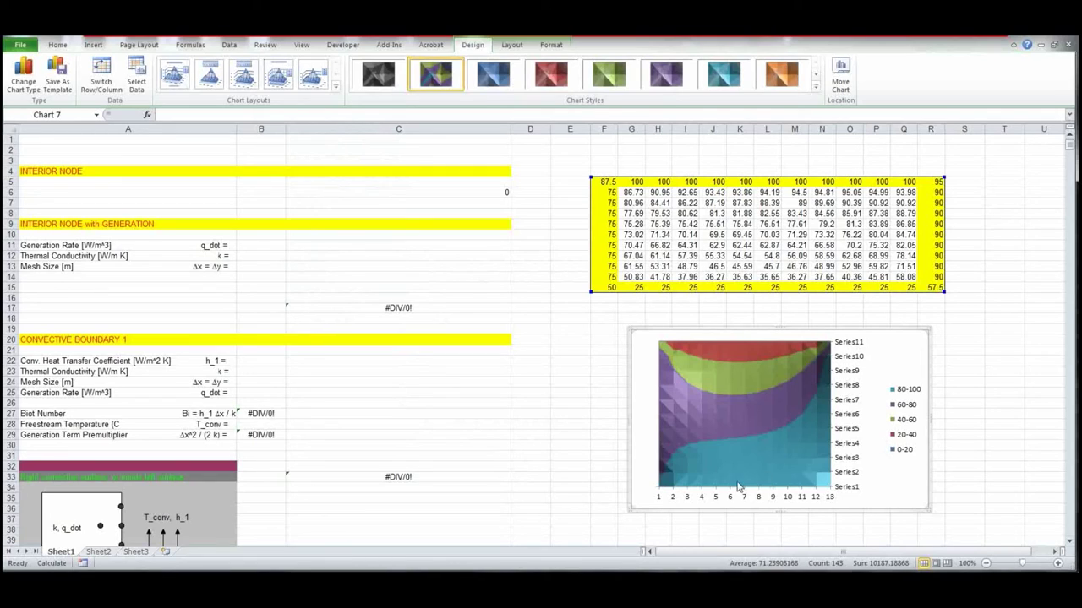
{"action": "left_click", "coordinate": [773, 183]}
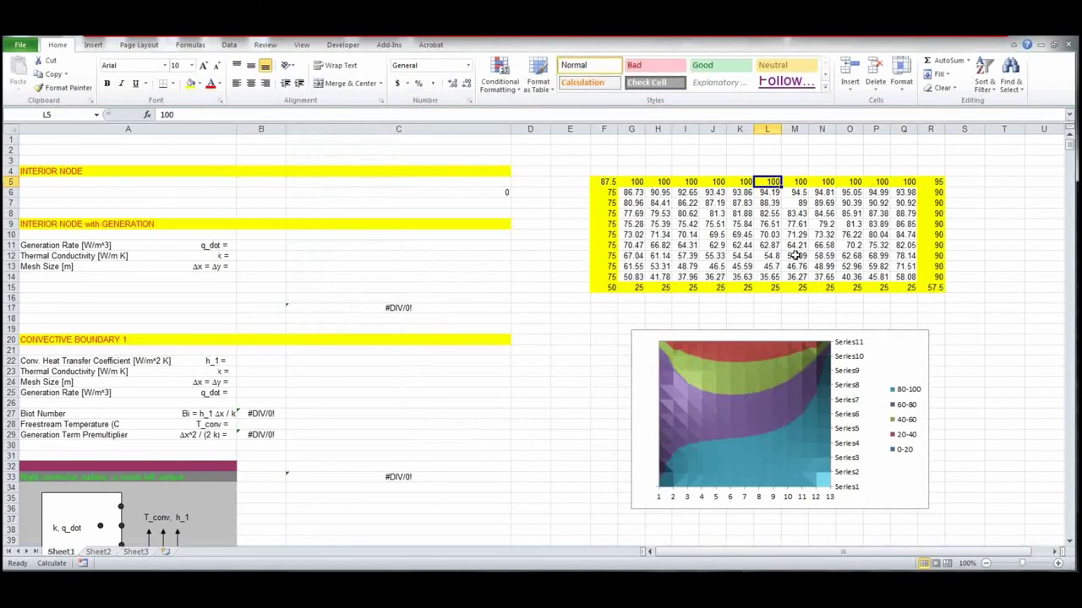
{"action": "type", "text": "5"}
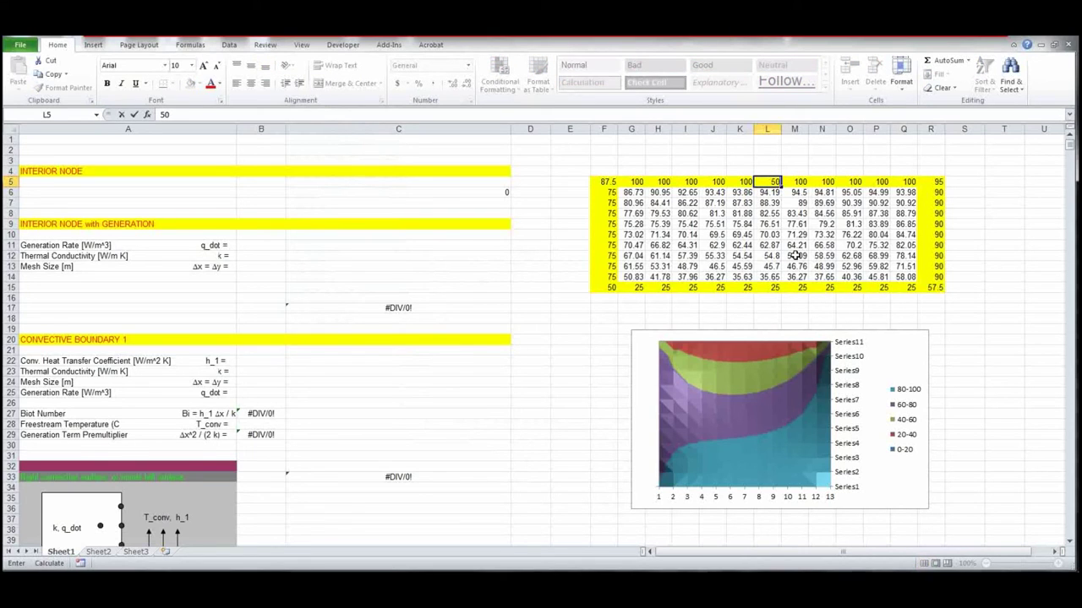
{"action": "type", "text": "0"}
{"action": "key", "text": "Return"}
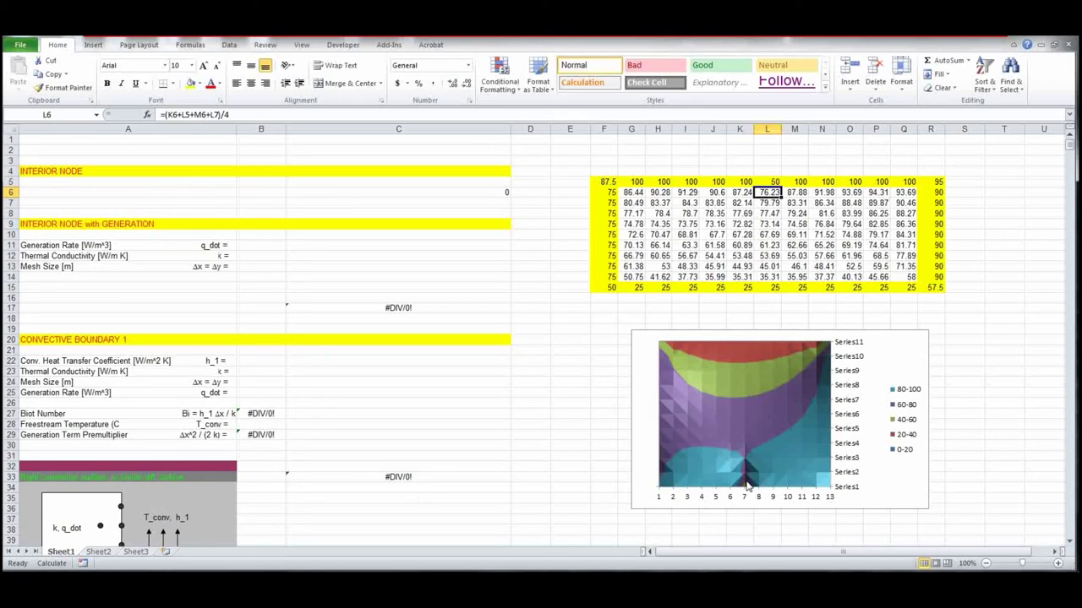
{"action": "left_click", "coordinate": [888, 335]}
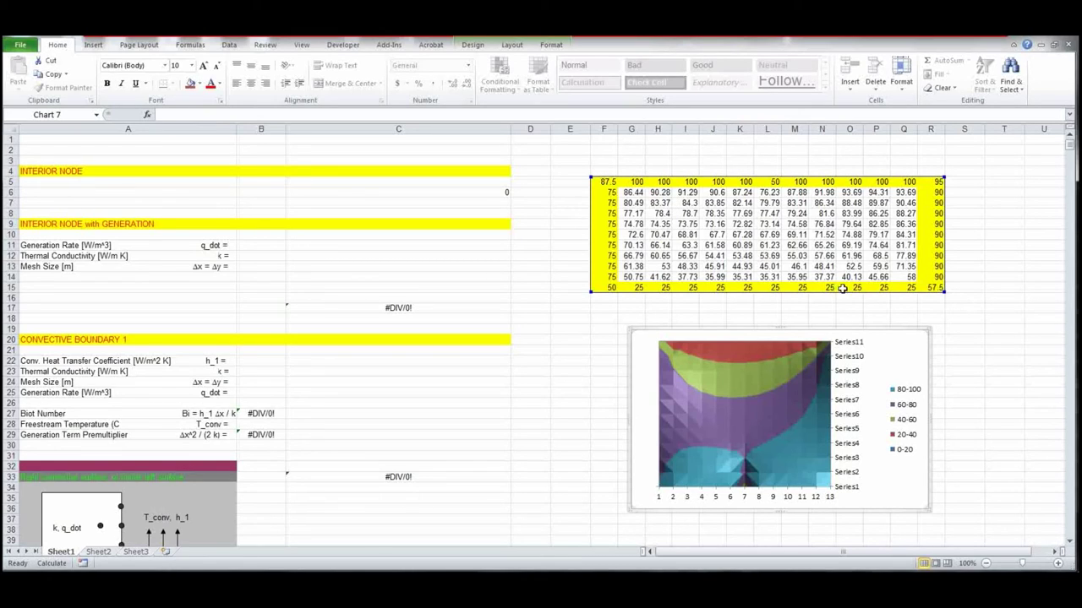
Reverse the contour chart's depth axis so Series1 sits at the top, then select cell L5.
{"action": "left_click", "coordinate": [472, 45]}
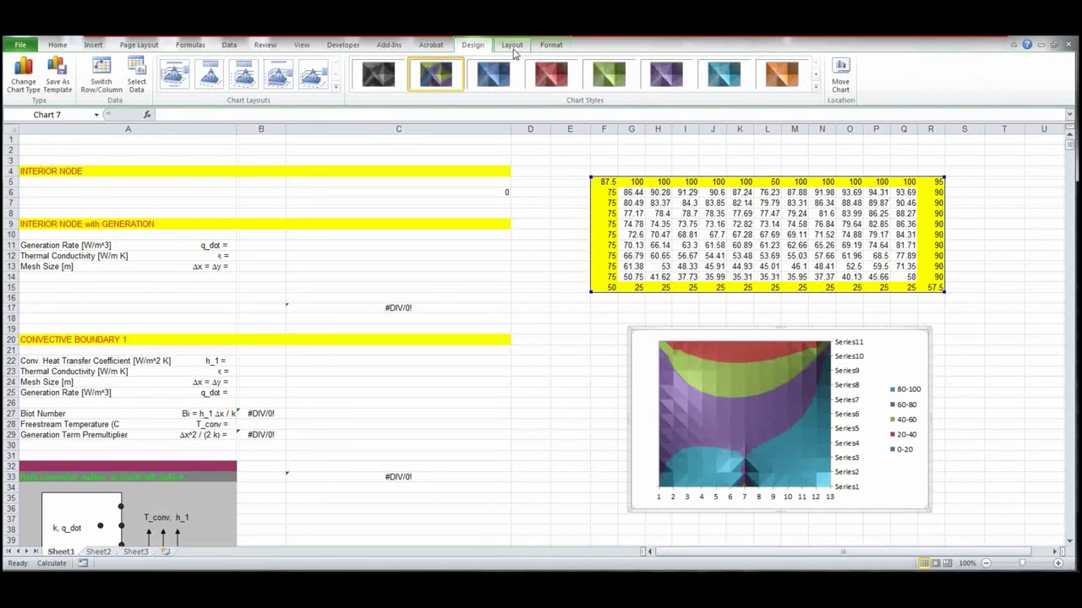
{"action": "left_click", "coordinate": [512, 47]}
{"action": "left_click", "coordinate": [336, 85]}
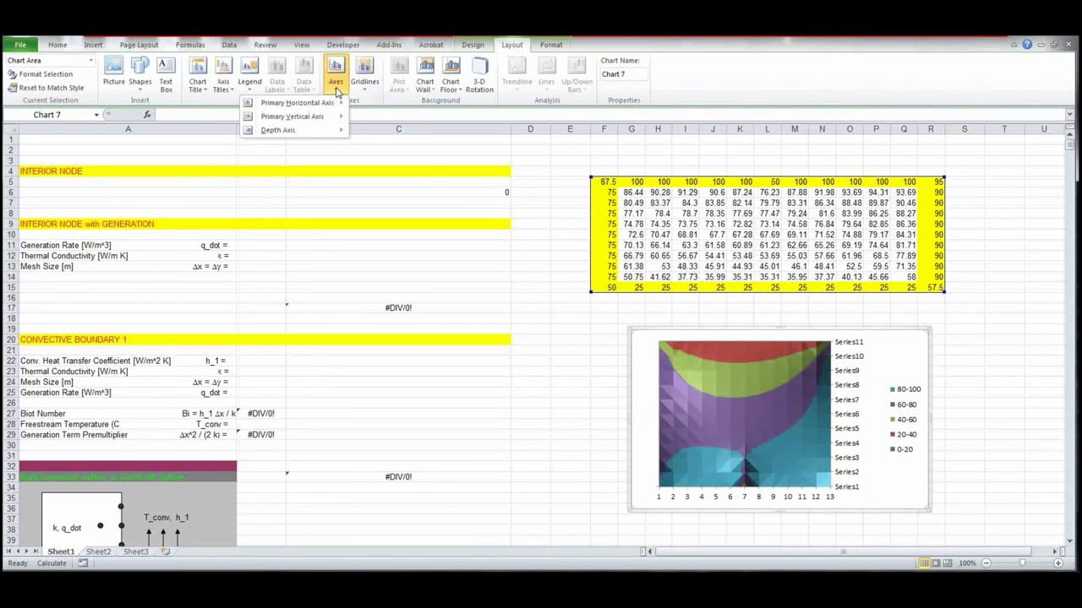
{"action": "mouse_move", "coordinate": [292, 131]}
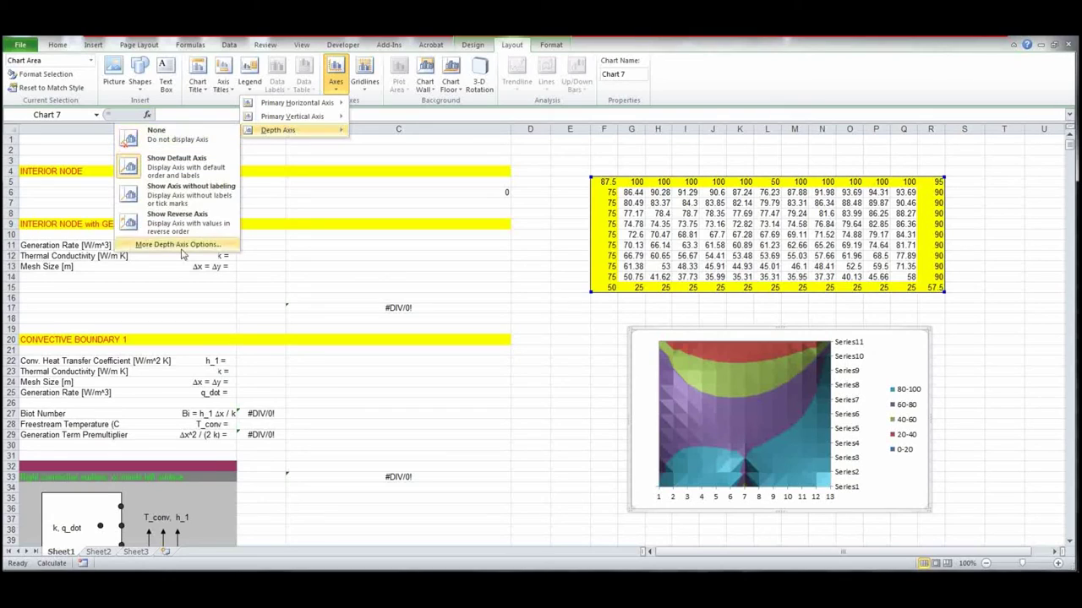
{"action": "left_click", "coordinate": [172, 221]}
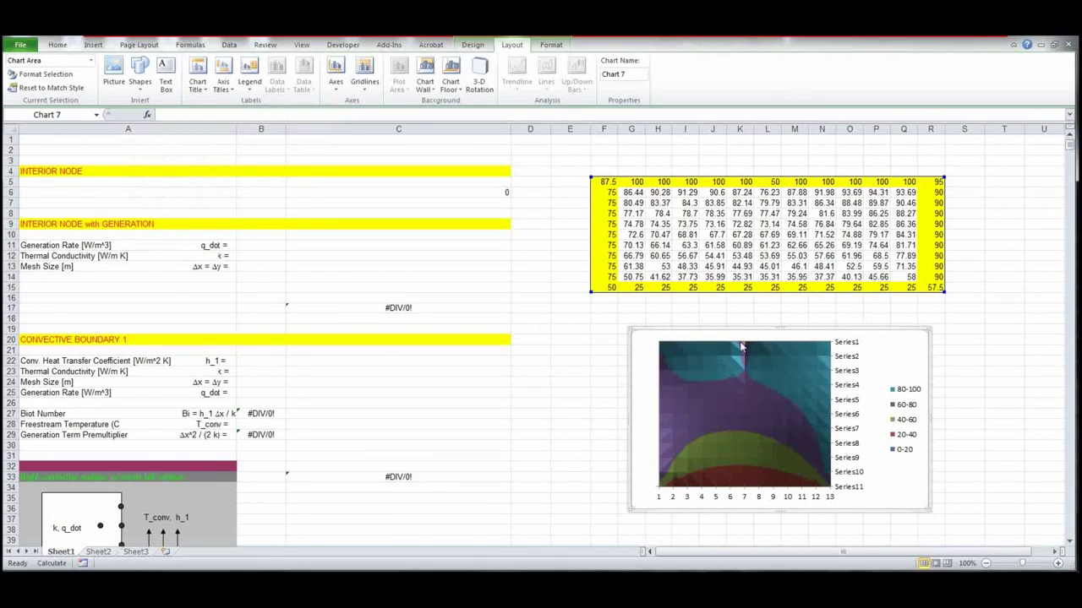
{"action": "left_click", "coordinate": [769, 182]}
Enter 100 in L5 to restore the top boundary temperature, then select the contour chart.
{"action": "type", "text": "100"}
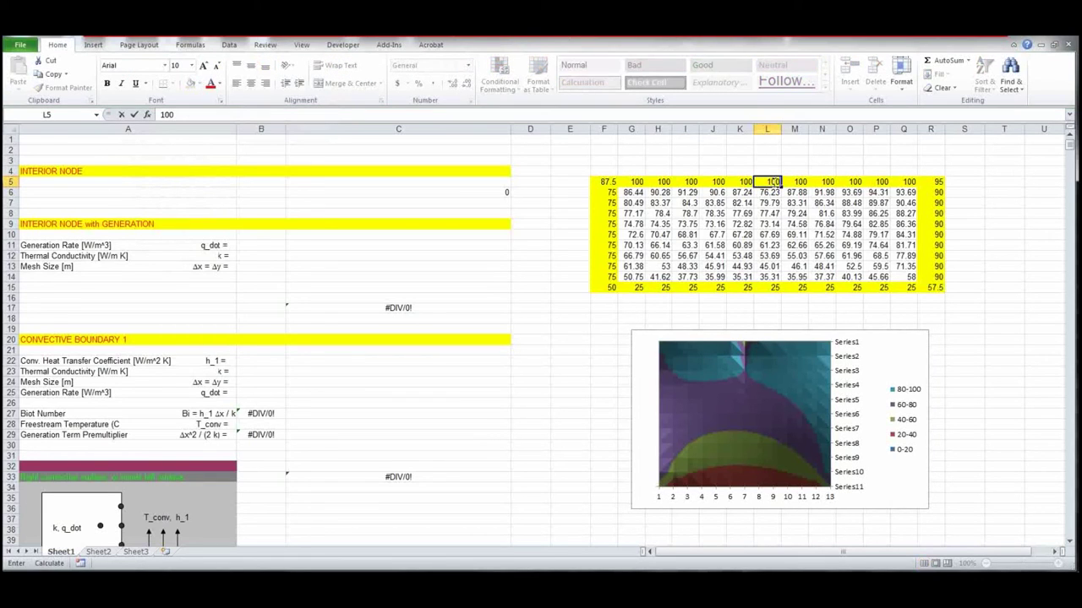
{"action": "key", "text": "Return"}
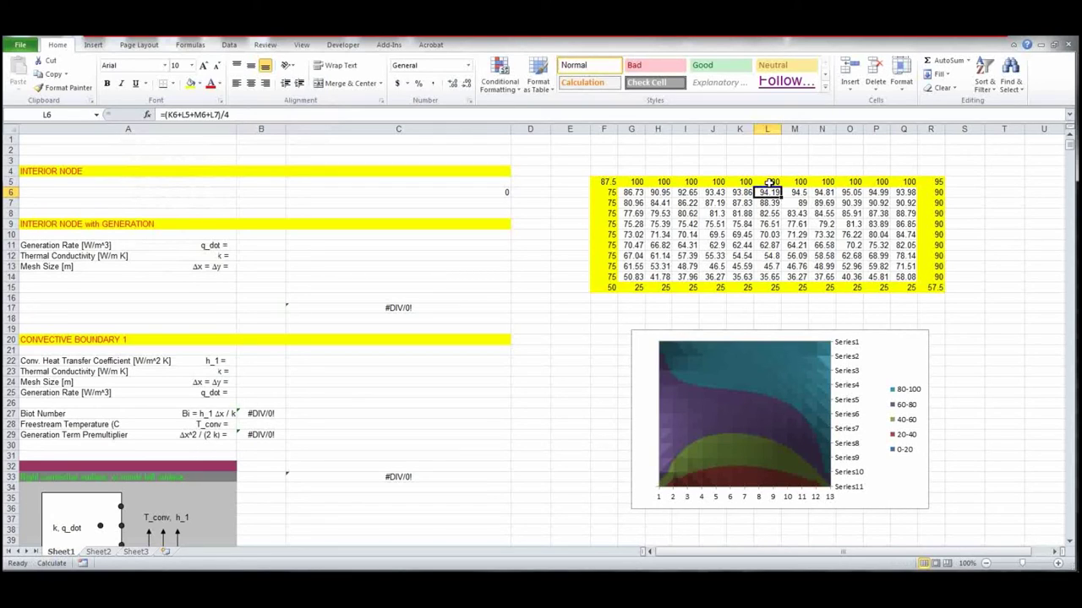
{"action": "left_click", "coordinate": [899, 348]}
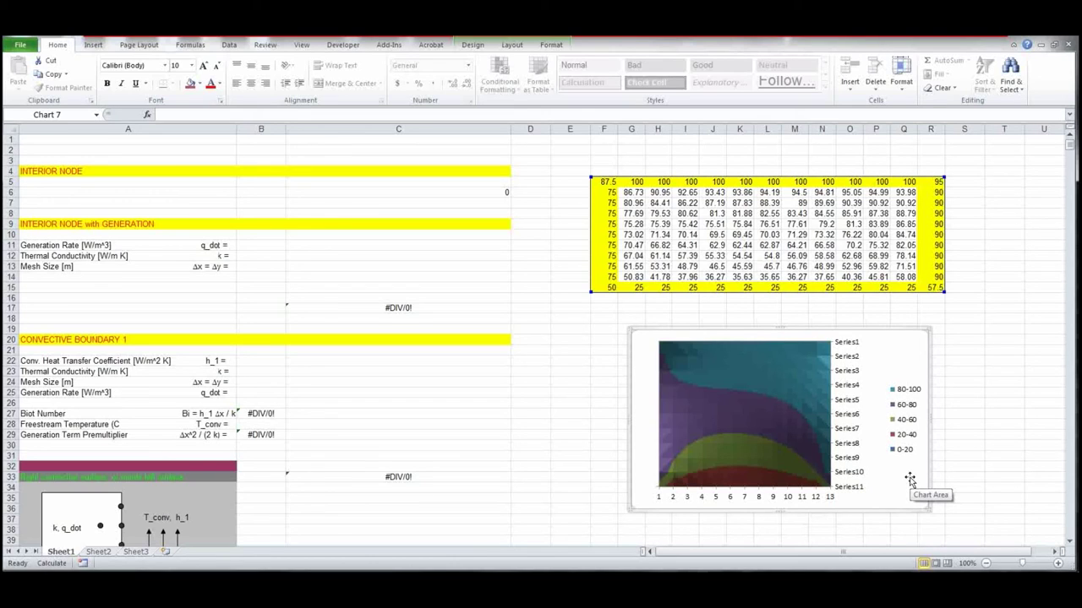
{"action": "left_click_drag", "start_coordinate": [631, 288], "coordinate": [904, 288]}
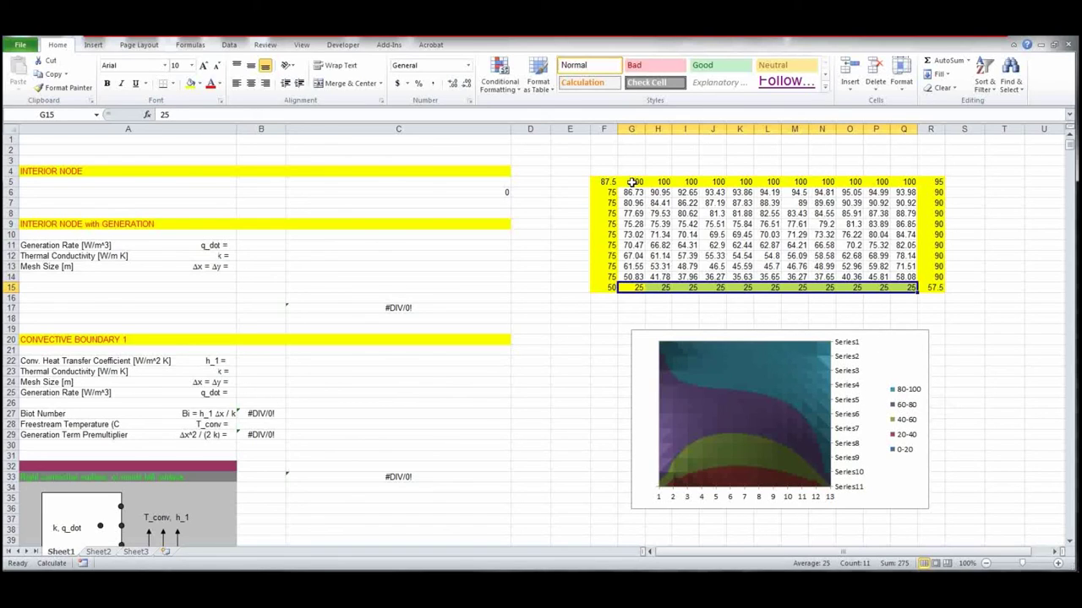
{"action": "left_click_drag", "start_coordinate": [634, 182], "coordinate": [933, 276]}
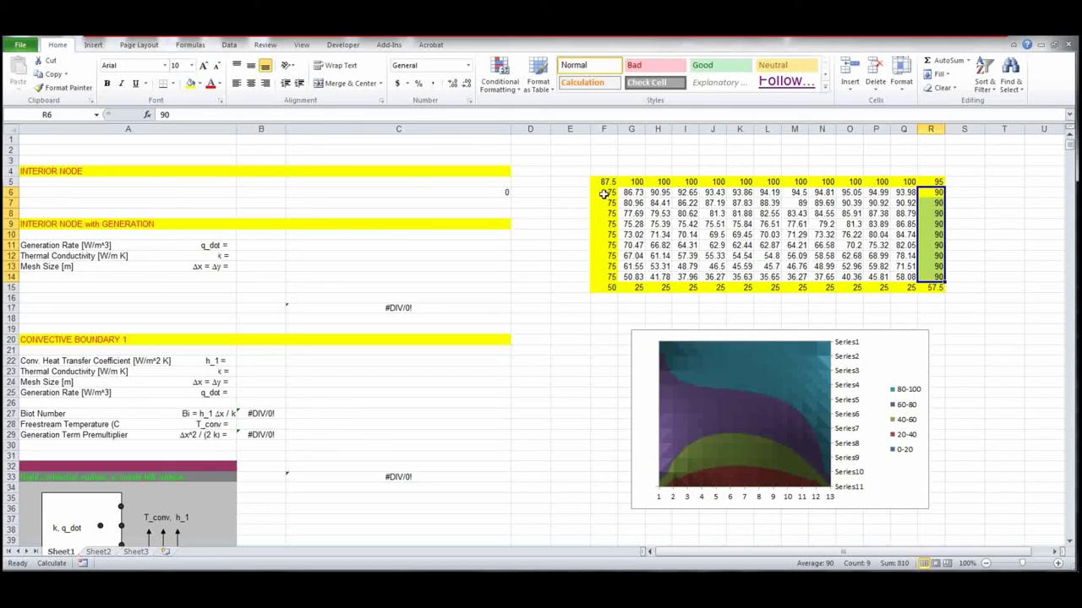
{"action": "left_click_drag", "start_coordinate": [604, 193], "coordinate": [598, 279]}
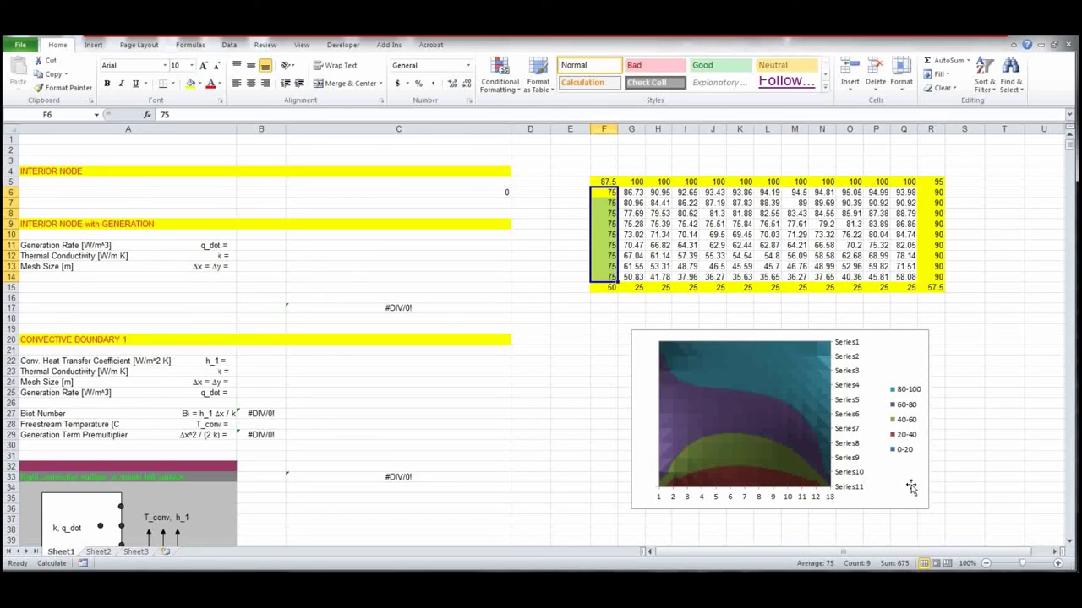
{"action": "left_click", "coordinate": [962, 352]}
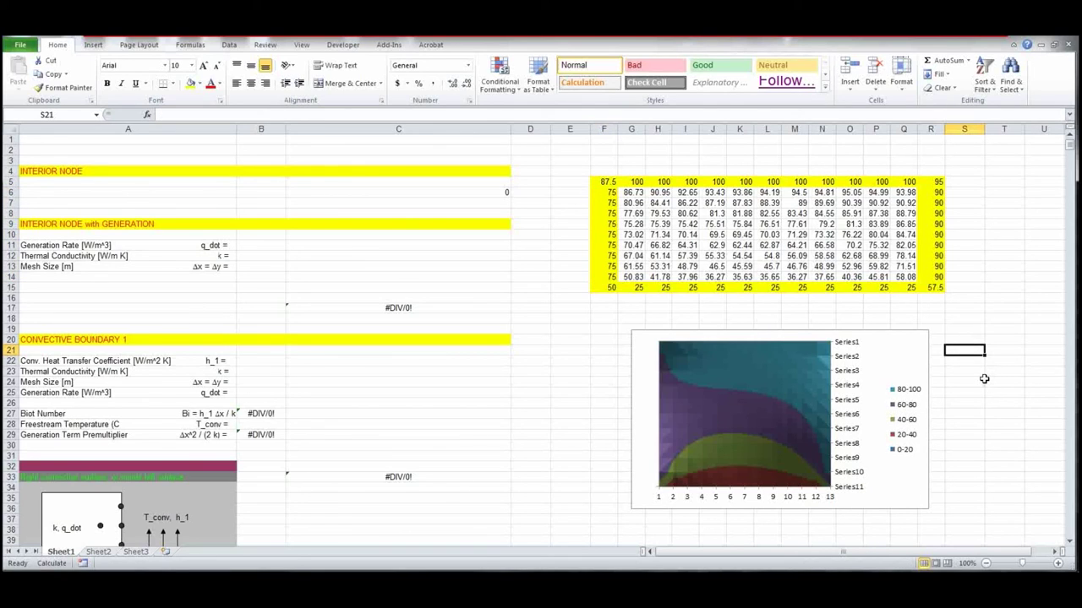